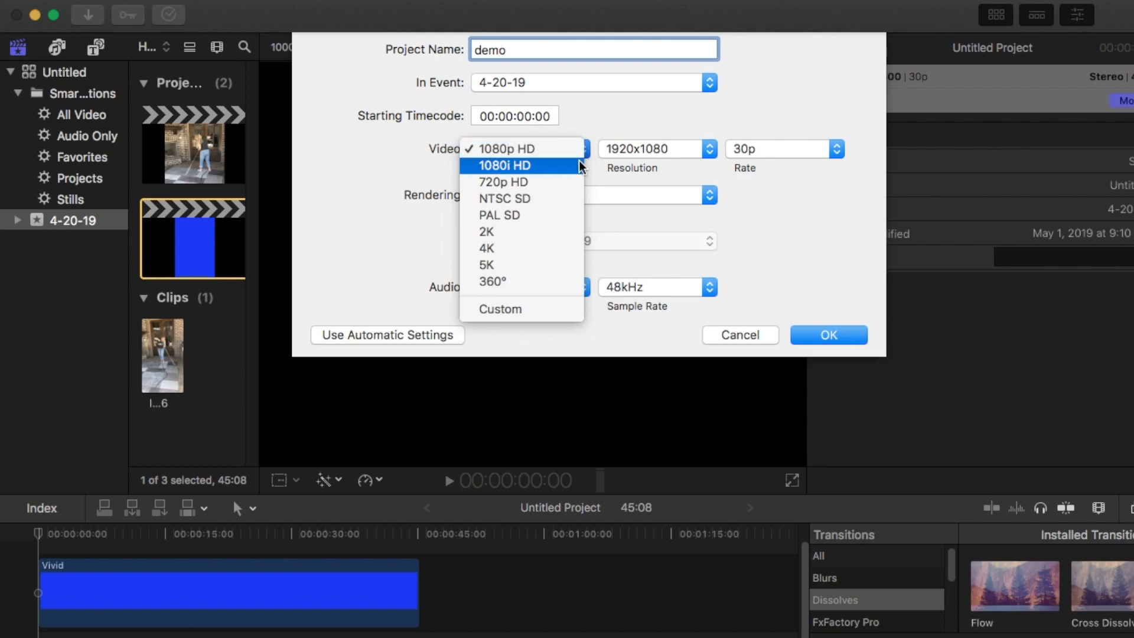
Create the demo project with a custom 1000 x 1500 video format at 30p.
{"action": "left_click", "coordinate": [523, 310]}
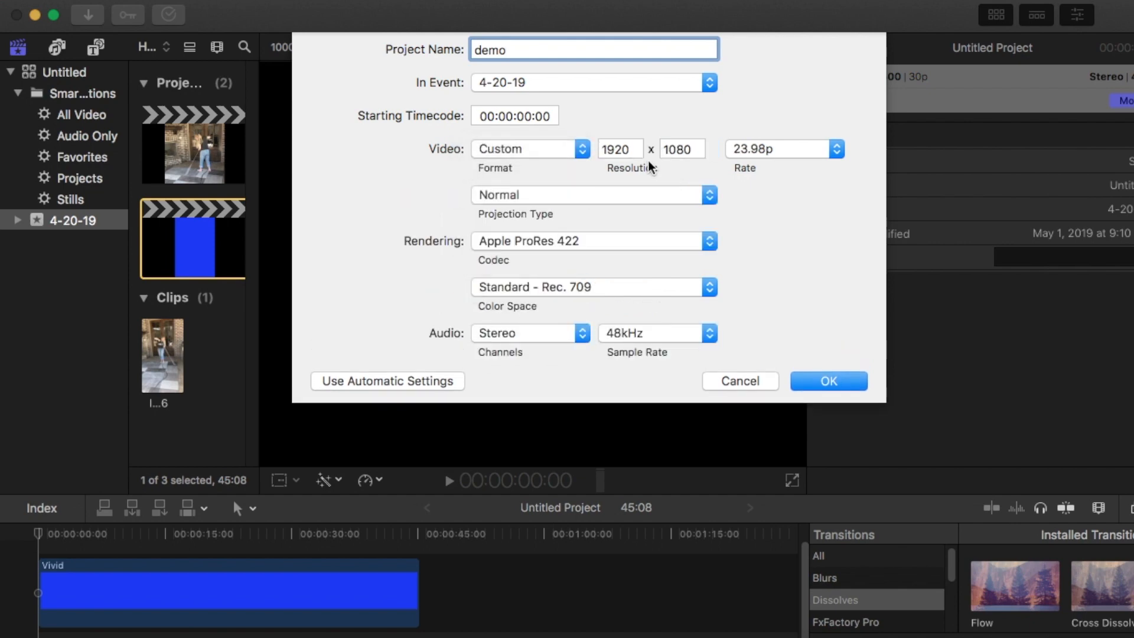
{"action": "left_click_drag", "start_coordinate": [640, 150], "coordinate": [600, 150]}
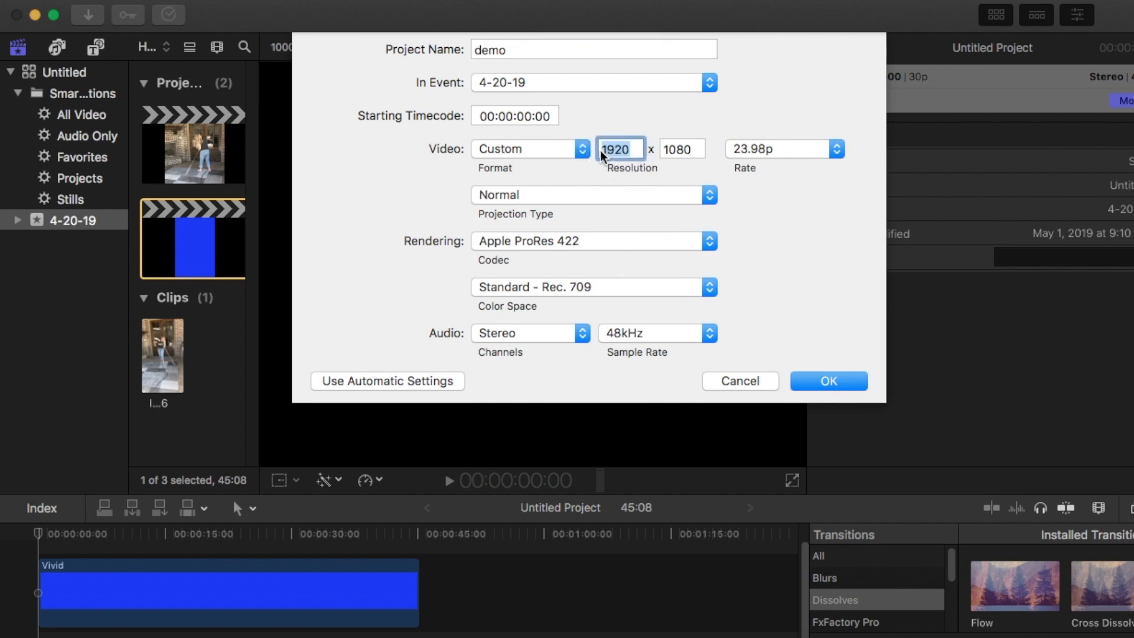
{"action": "type", "text": "1000"}
{"action": "left_click_drag", "start_coordinate": [692, 153], "coordinate": [663, 155]}
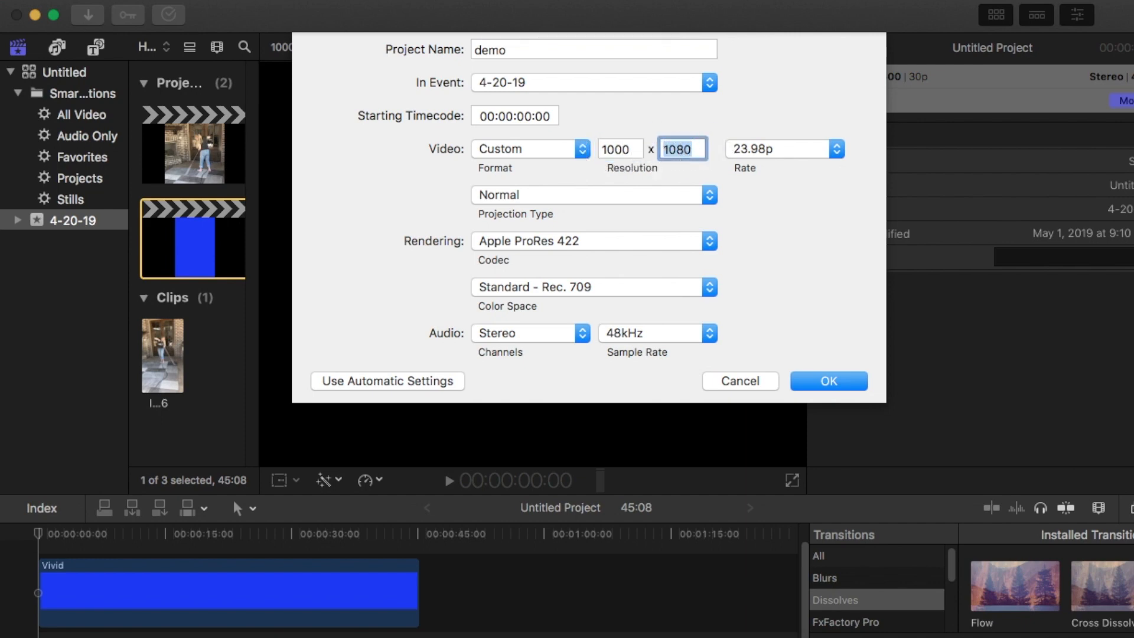
{"action": "left_click", "coordinate": [836, 157]}
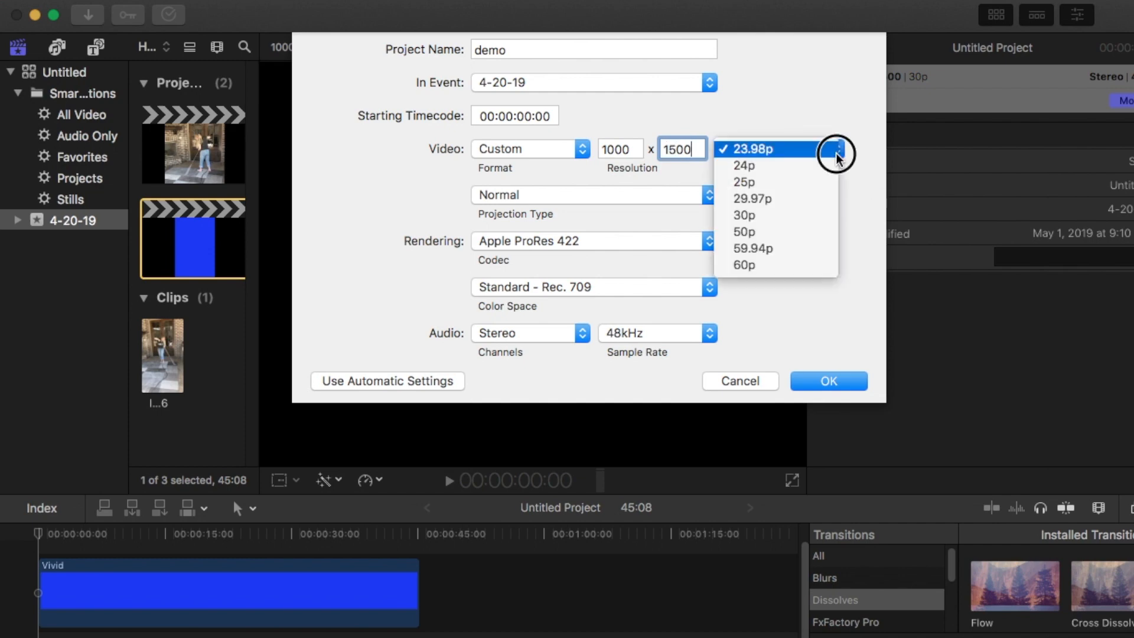
{"action": "left_click", "coordinate": [755, 219]}
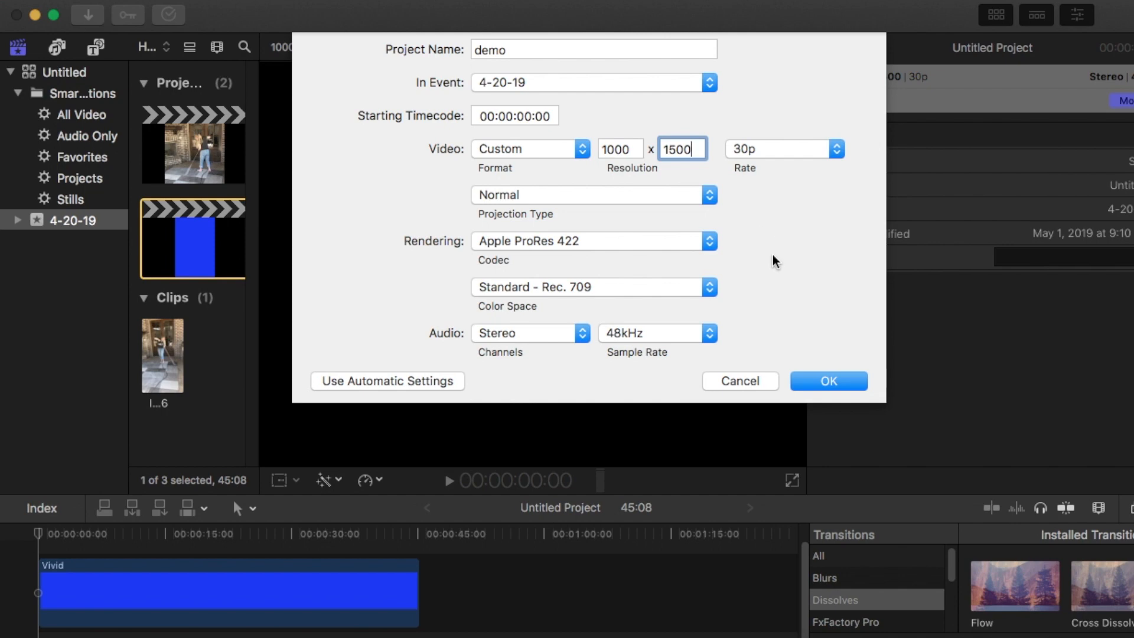
{"action": "left_click", "coordinate": [826, 383]}
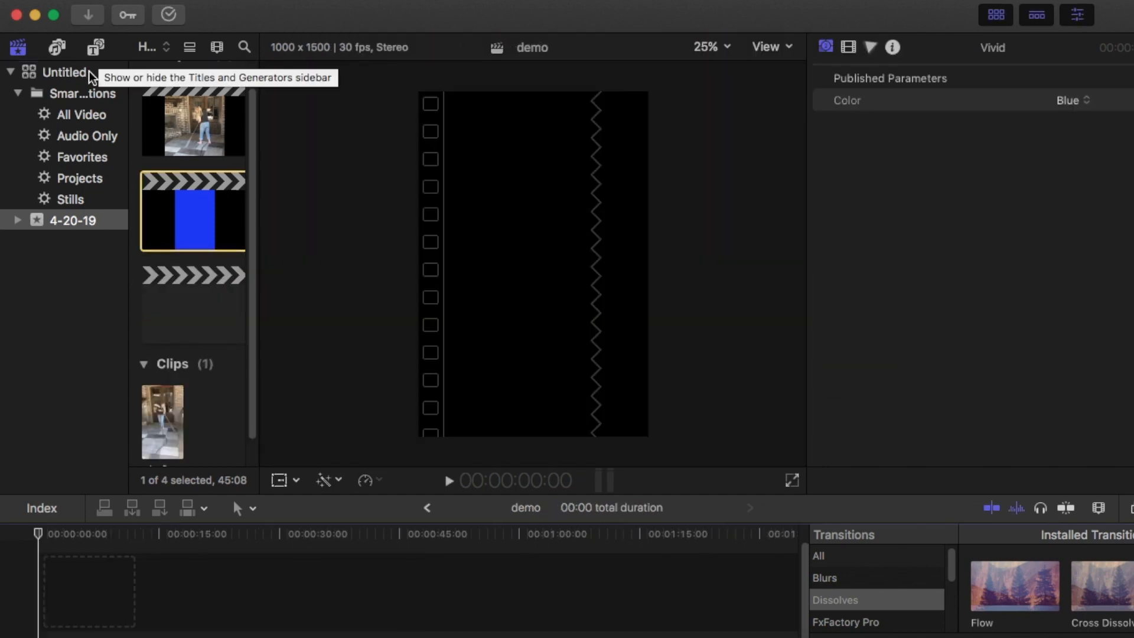
Add the Pastel solid generator to the start of the demo timeline.
{"action": "left_click", "coordinate": [95, 48]}
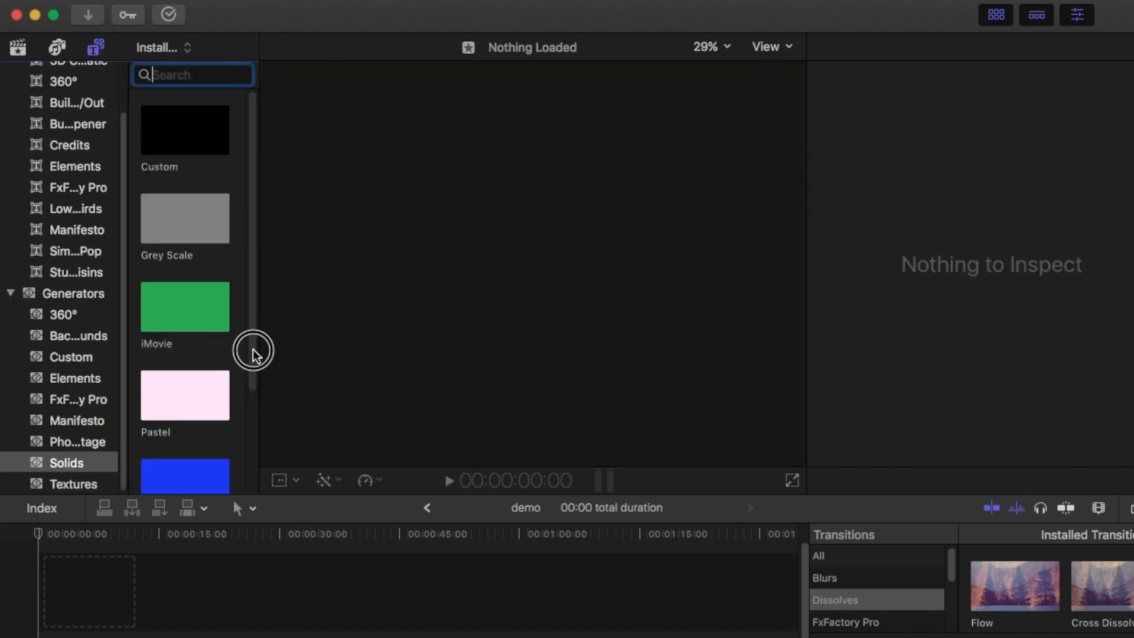
{"action": "left_click_drag", "start_coordinate": [248, 349], "coordinate": [248, 438]}
{"action": "left_click", "coordinate": [212, 279]}
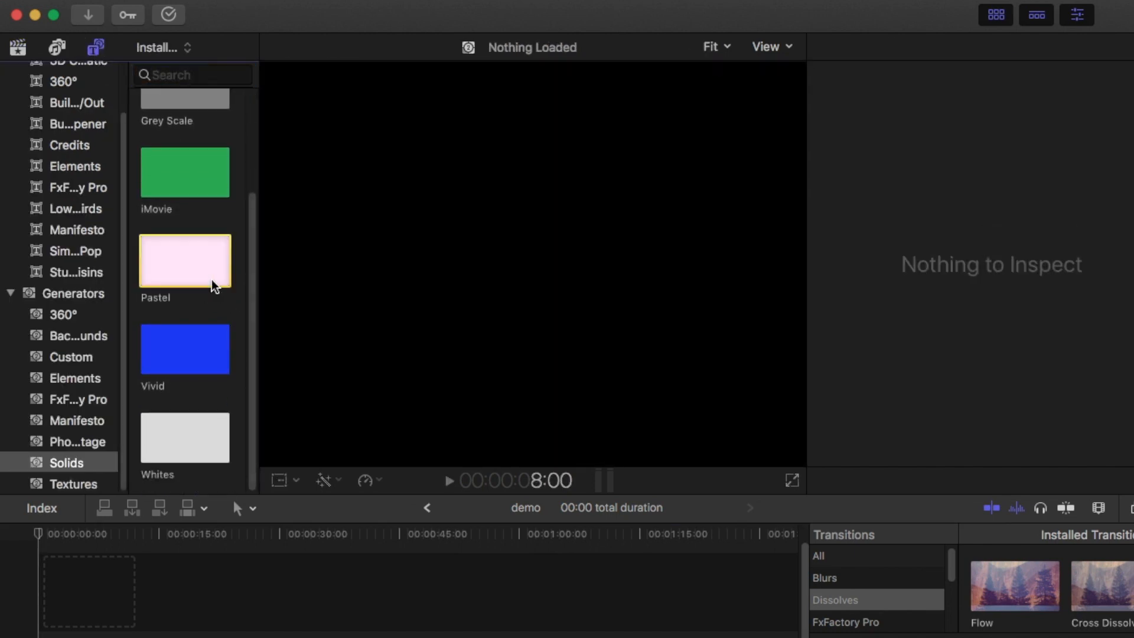
{"action": "left_click_drag", "start_coordinate": [206, 272], "coordinate": [58, 597]}
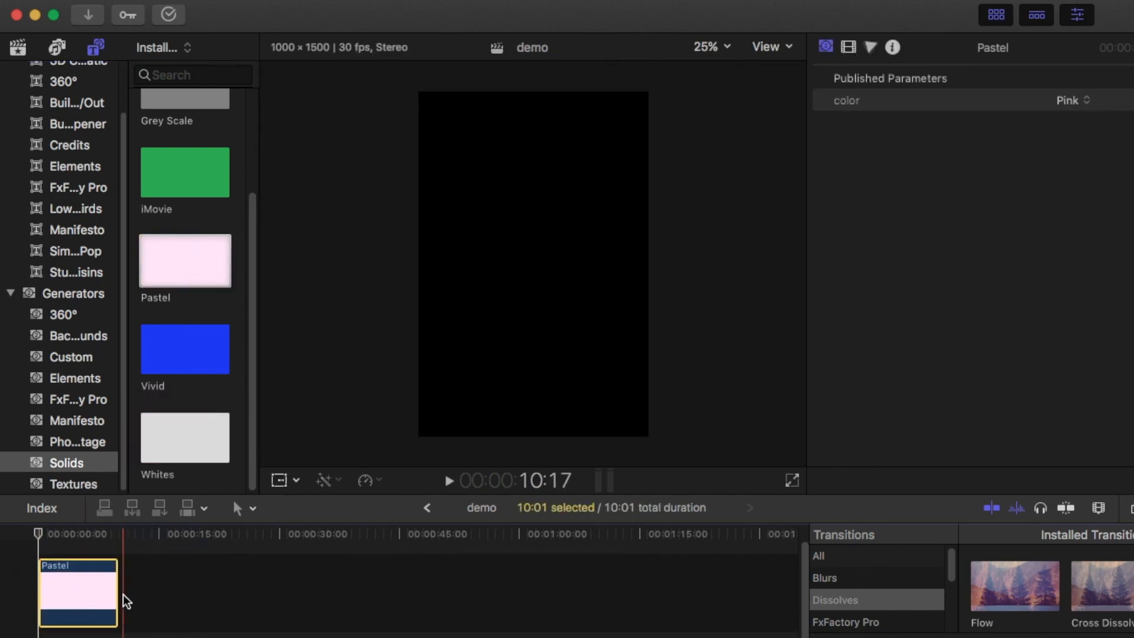
Set the Pastel background's color to Peach and extend its duration to about 30 seconds.
{"action": "left_click", "coordinate": [1088, 107]}
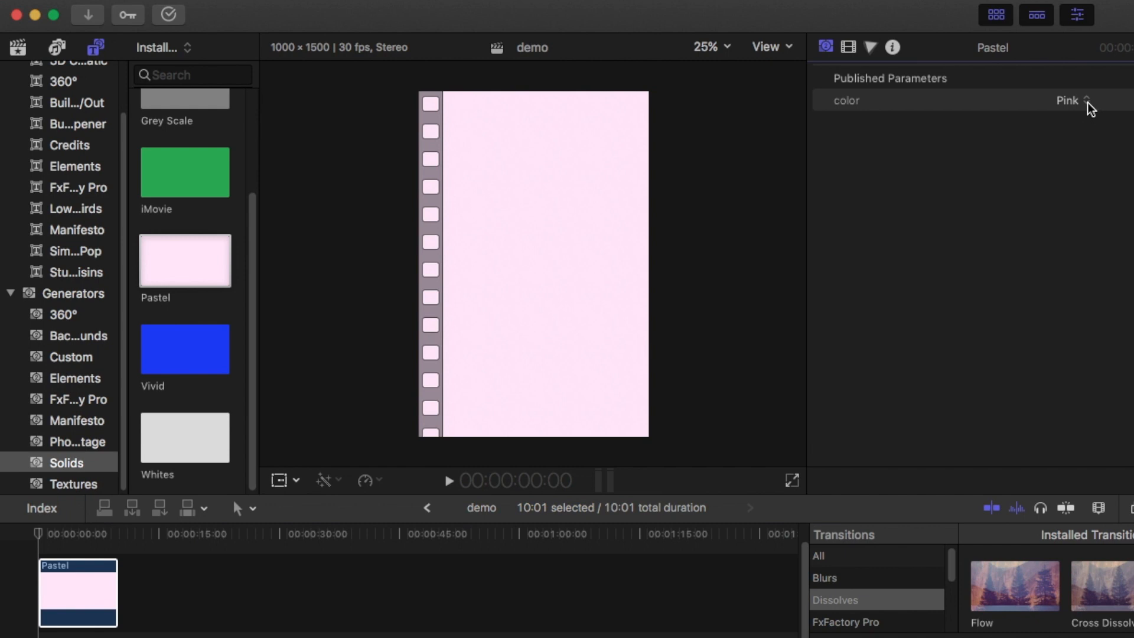
{"action": "left_click", "coordinate": [1087, 101]}
{"action": "left_click", "coordinate": [1080, 52]}
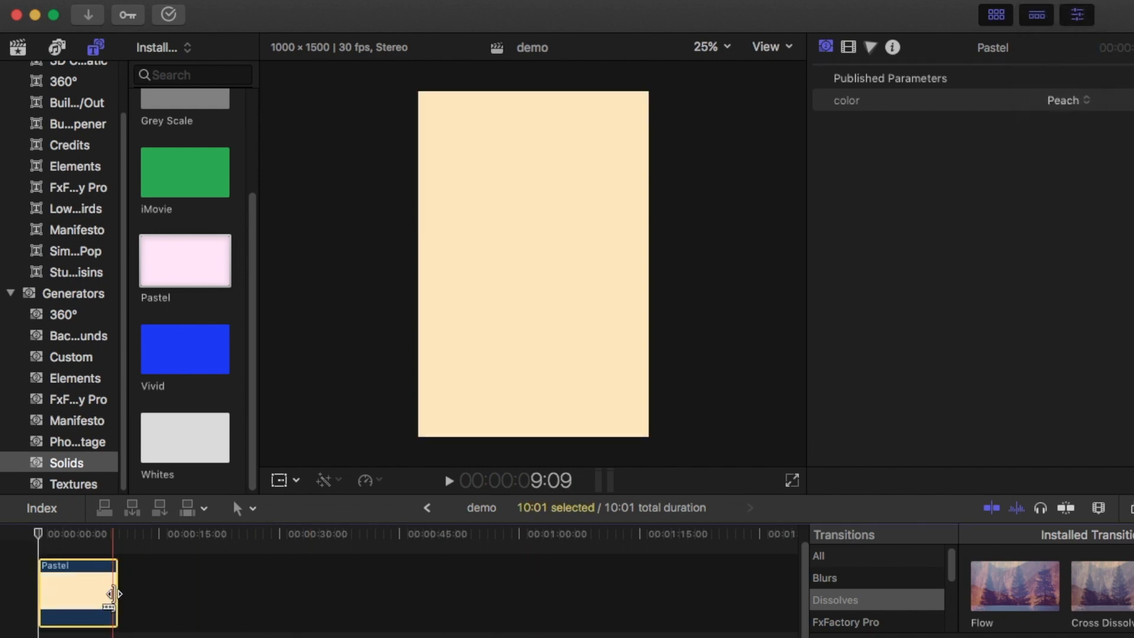
{"action": "left_click_drag", "start_coordinate": [116, 592], "coordinate": [276, 594]}
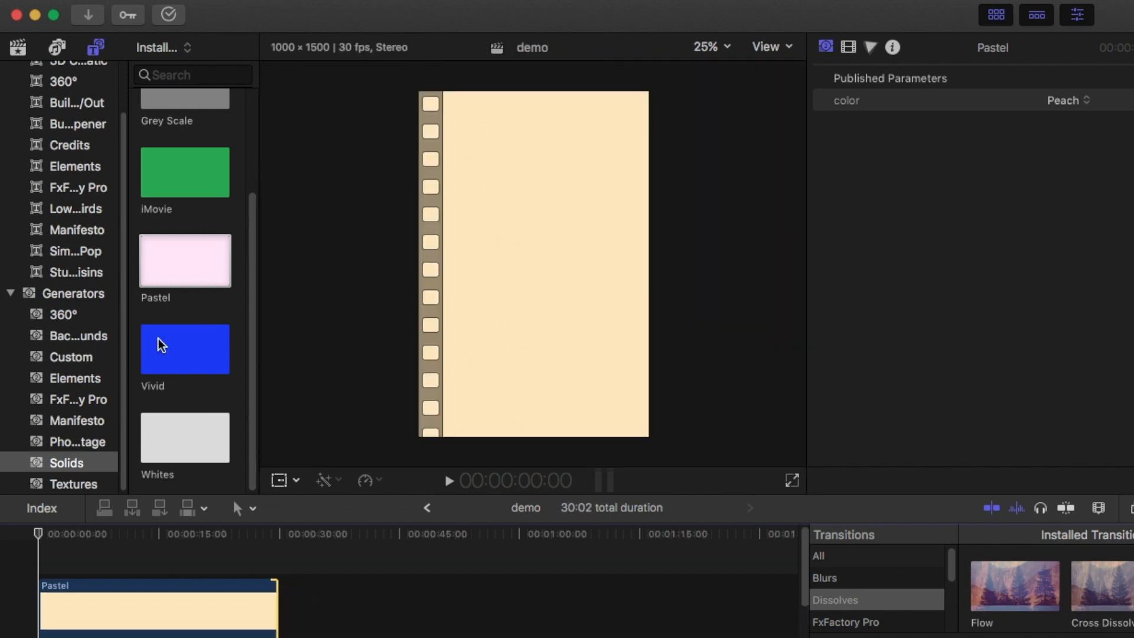
Place Workbench clip 1 IG above the Pastel background at the start of the timeline.
{"action": "left_click", "coordinate": [17, 47]}
{"action": "scroll", "coordinate": [250, 293], "scroll_direction": "down", "scroll_amount": 2}
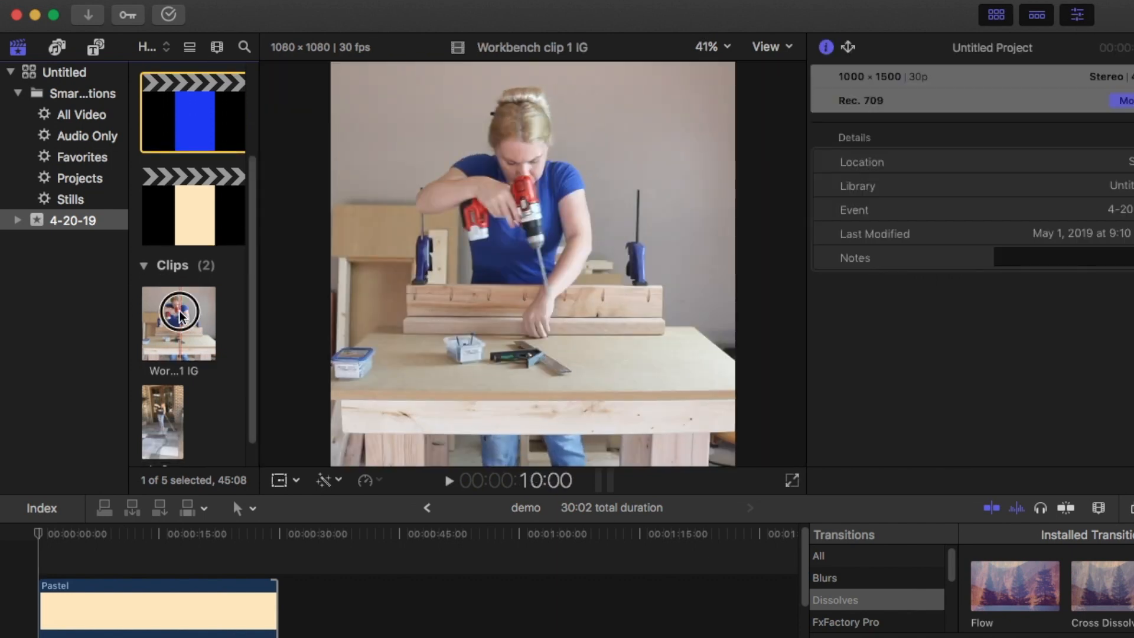
{"action": "left_click_drag", "start_coordinate": [181, 317], "coordinate": [38, 549]}
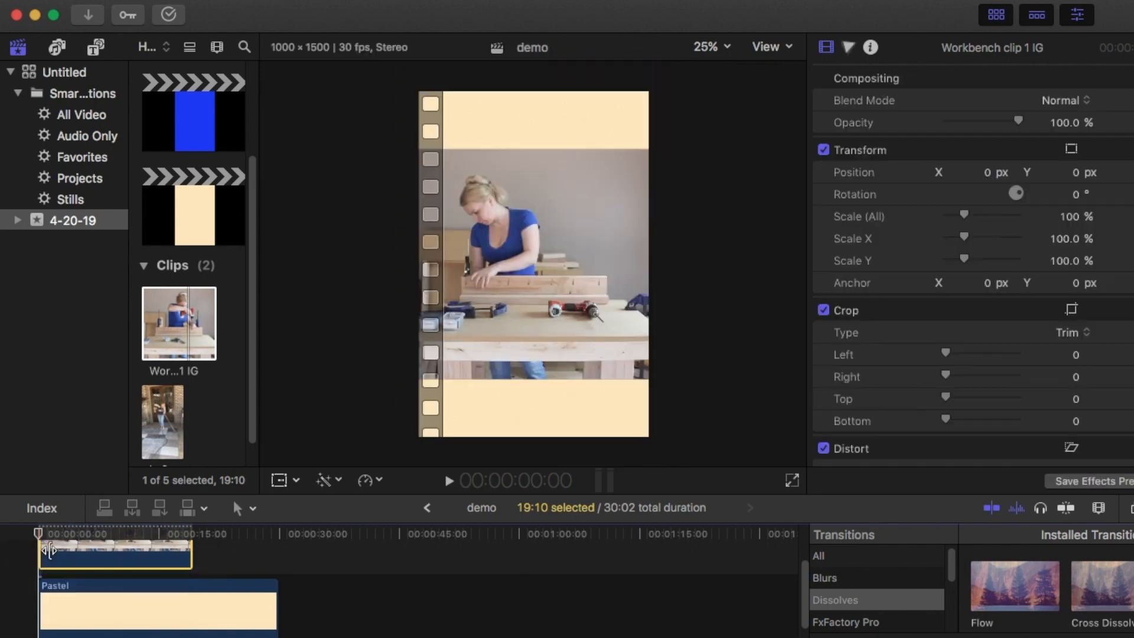
{"action": "left_click", "coordinate": [807, 607]}
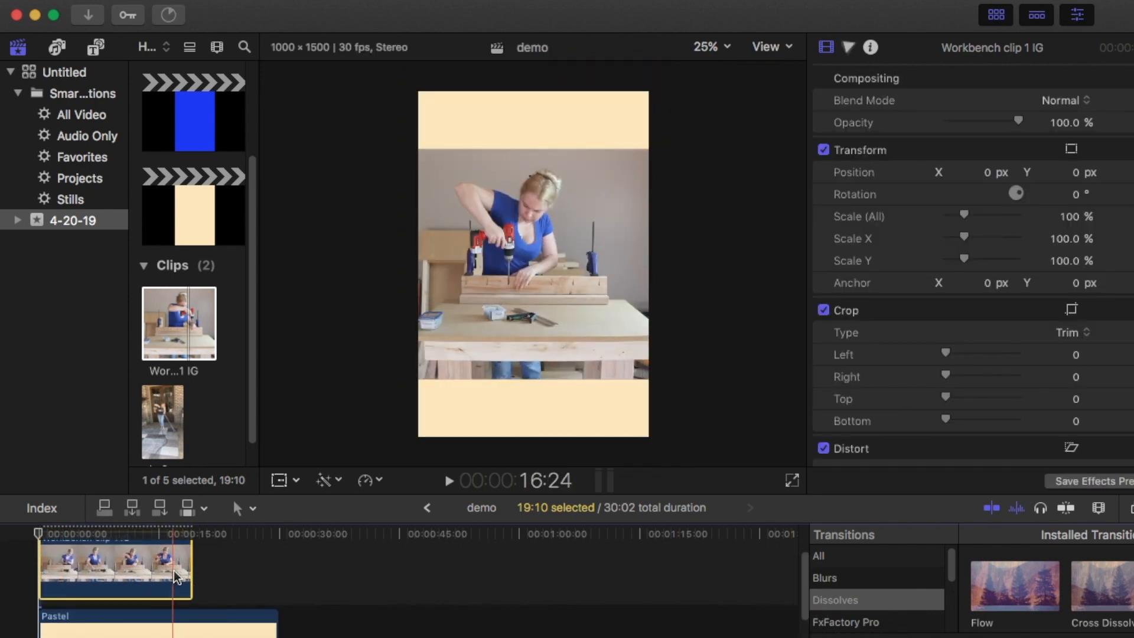
Transform the workbench clip, scaling it to about 83% and moving it down to about Y -255 px.
{"action": "left_click", "coordinate": [296, 480]}
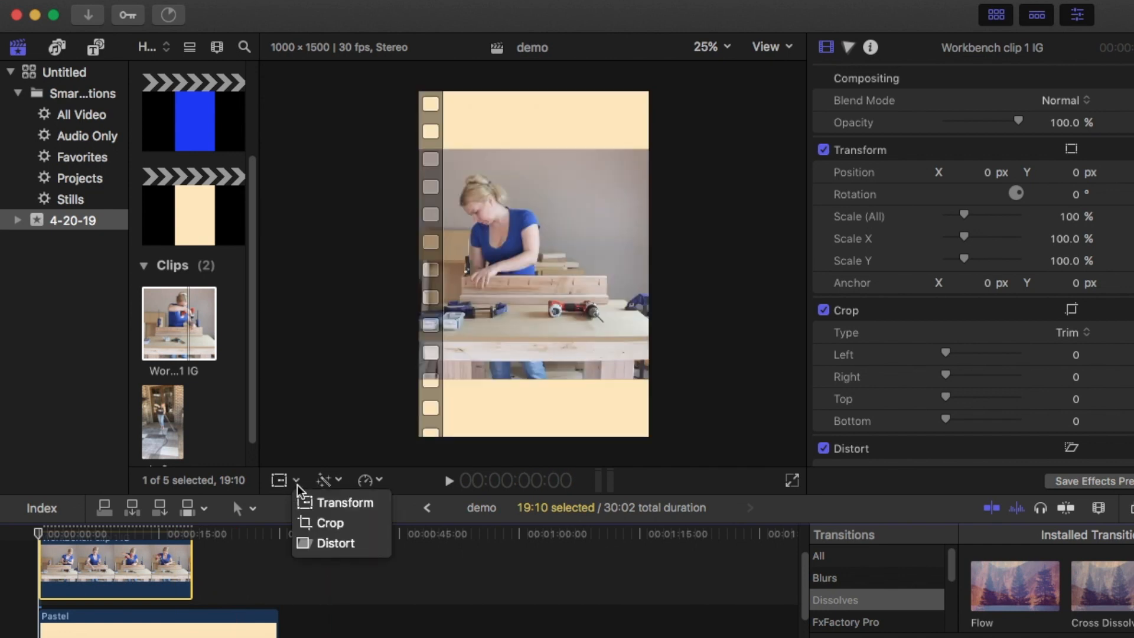
{"action": "left_click", "coordinate": [342, 501]}
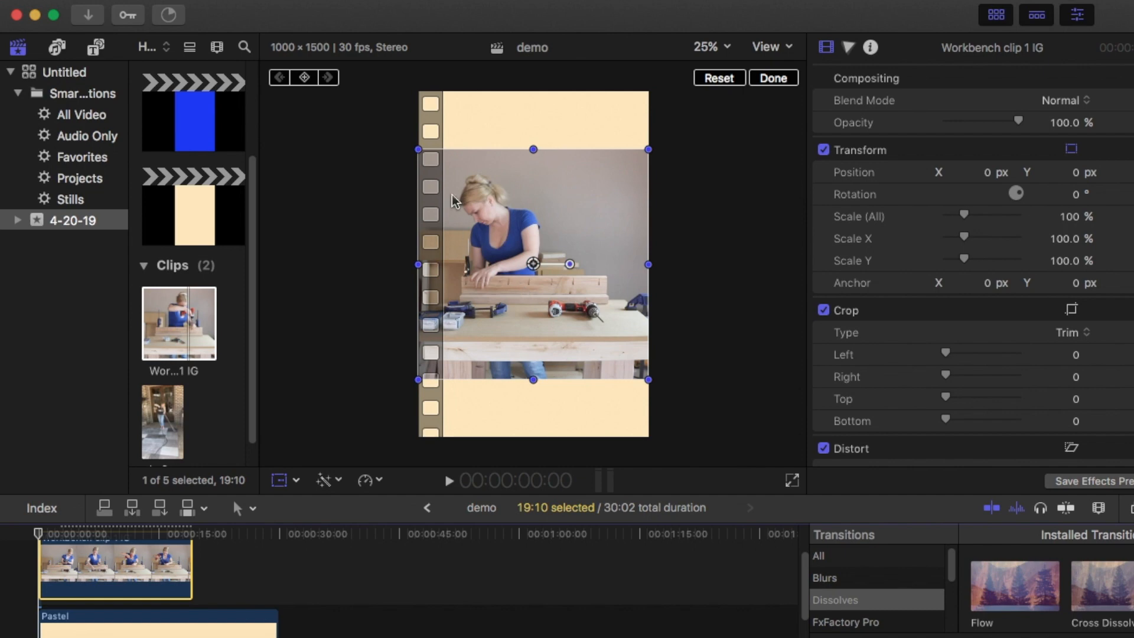
{"action": "left_click", "coordinate": [418, 150]}
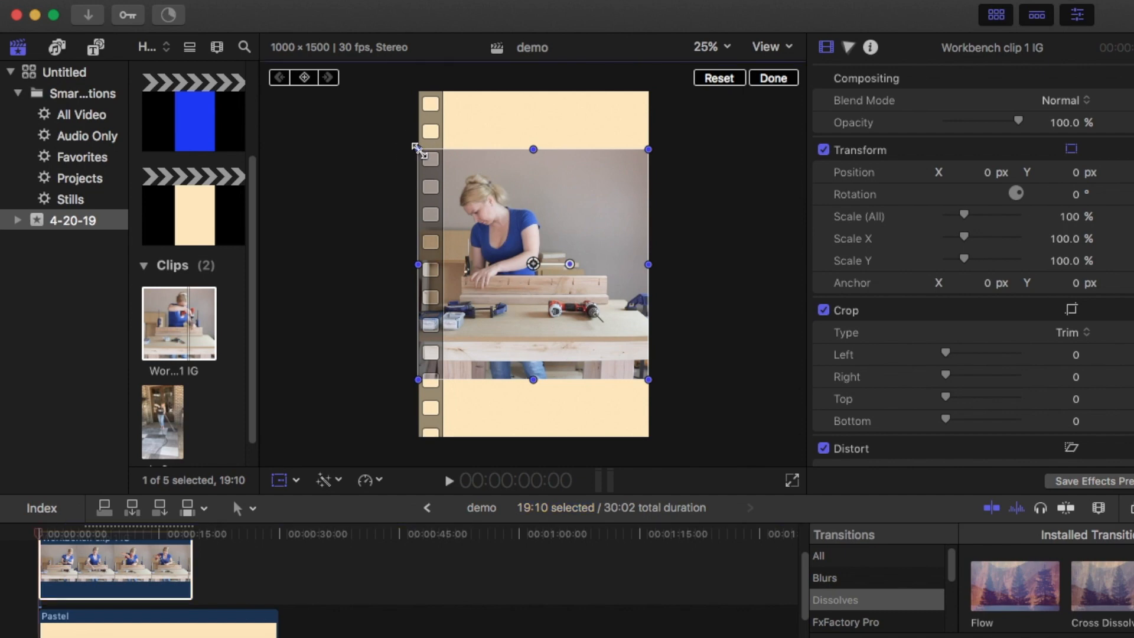
{"action": "left_click_drag", "start_coordinate": [418, 149], "coordinate": [453, 168]}
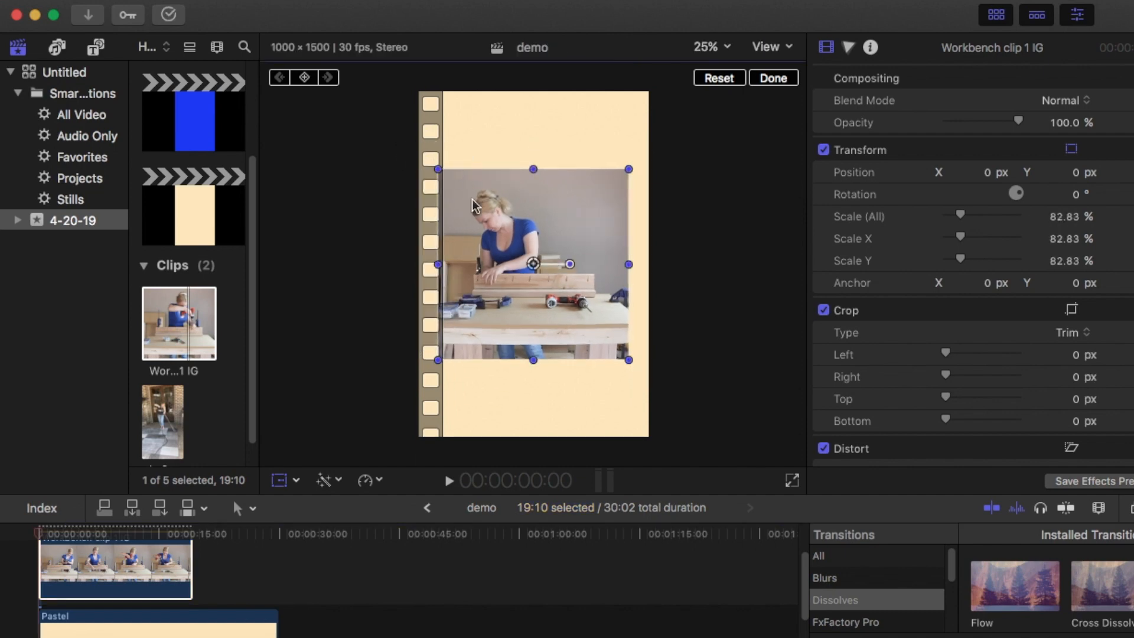
{"action": "left_click_drag", "start_coordinate": [506, 253], "coordinate": [505, 318]}
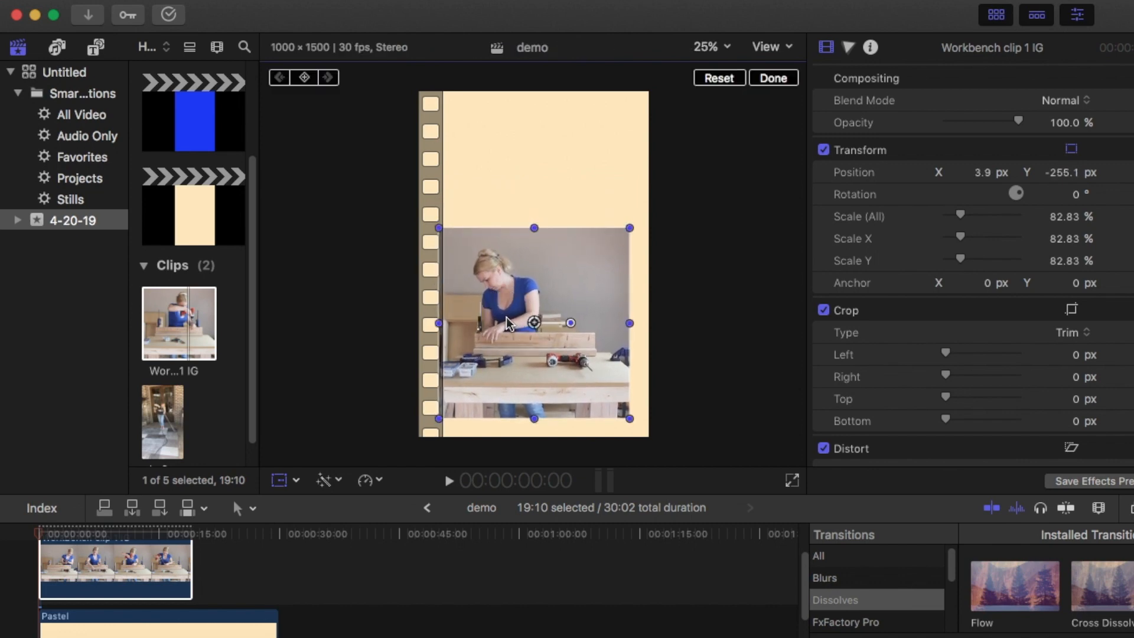
Shorten the Pastel background to about 19:11 so it ends together with the workbench clip.
{"action": "left_click", "coordinate": [241, 573]}
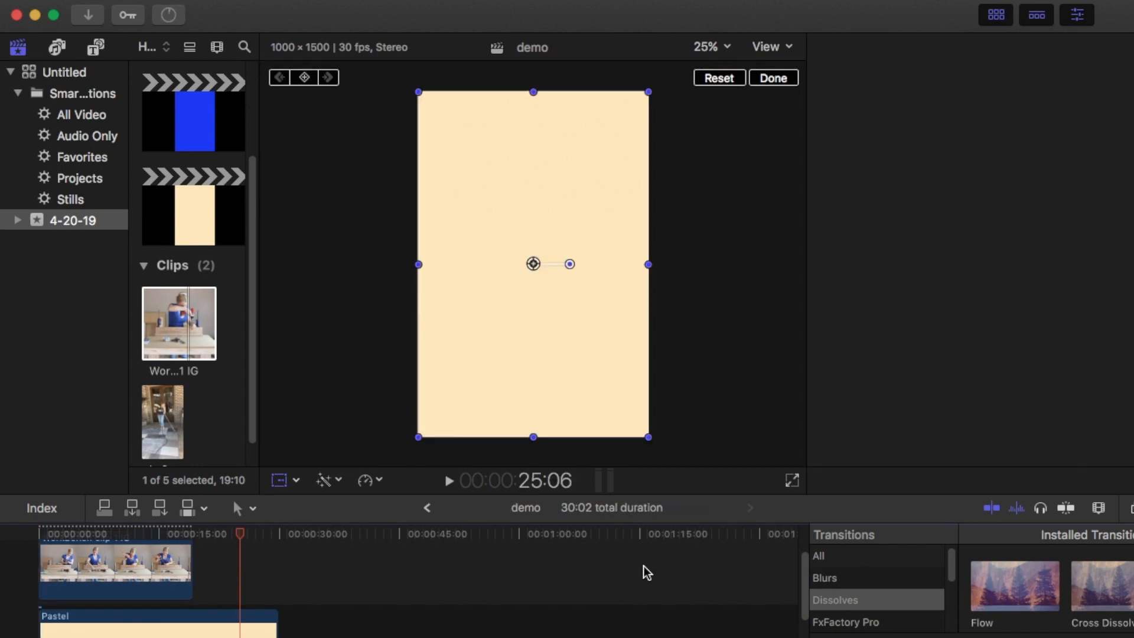
{"action": "left_click_drag", "start_coordinate": [805, 582], "coordinate": [800, 588]}
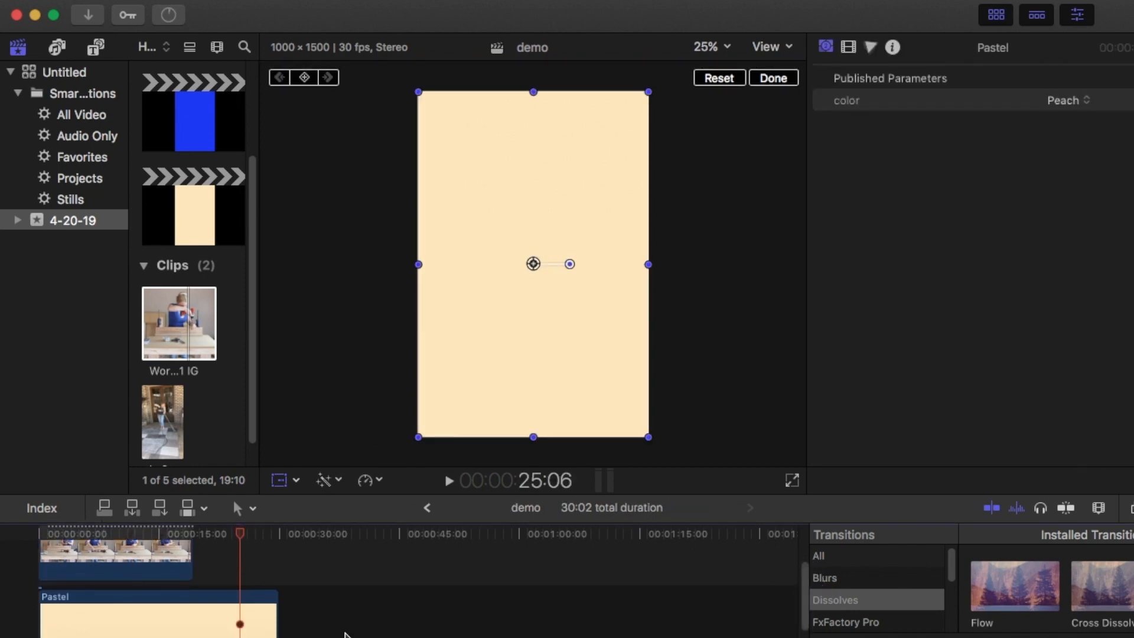
{"action": "left_click_drag", "start_coordinate": [278, 625], "coordinate": [193, 625]}
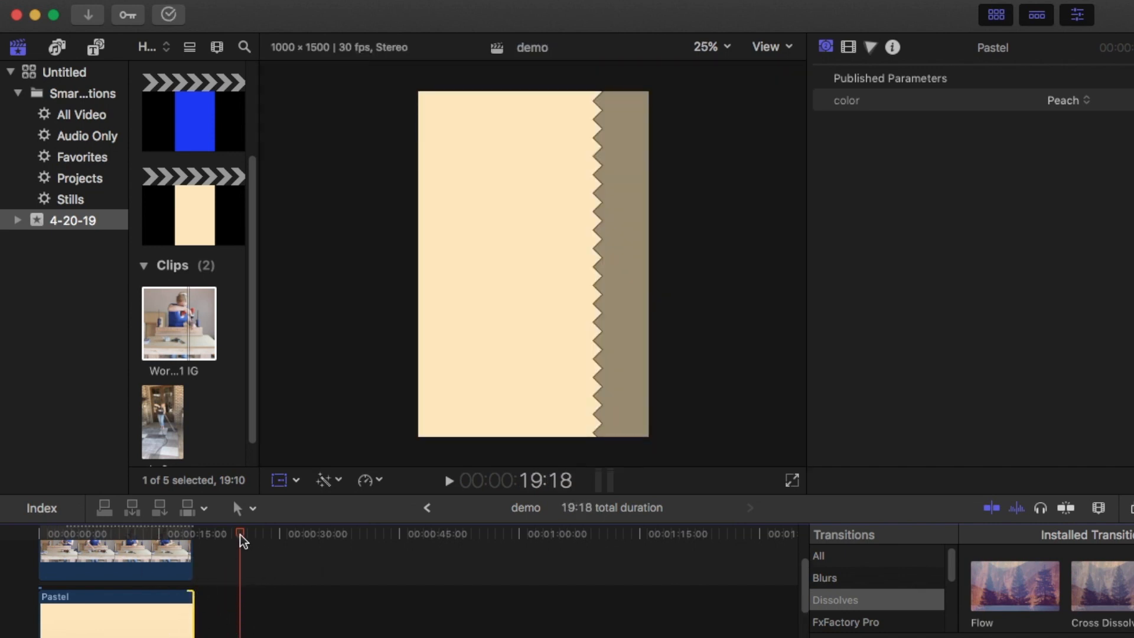
{"action": "left_click_drag", "start_coordinate": [241, 534], "coordinate": [195, 540]}
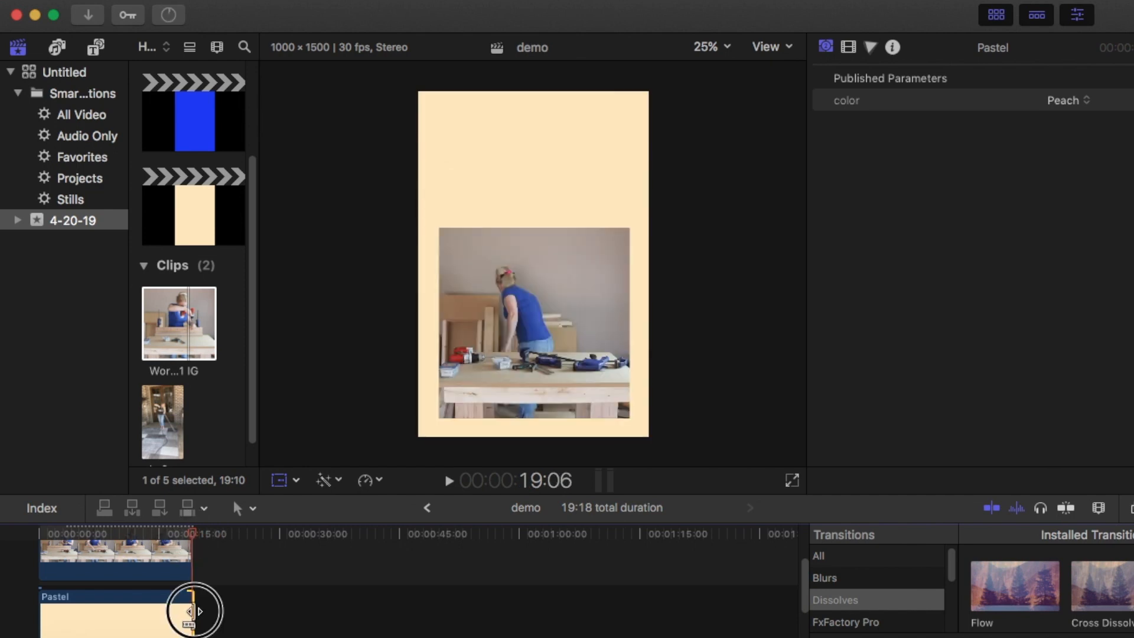
{"action": "left_click_drag", "start_coordinate": [194, 612], "coordinate": [191, 611]}
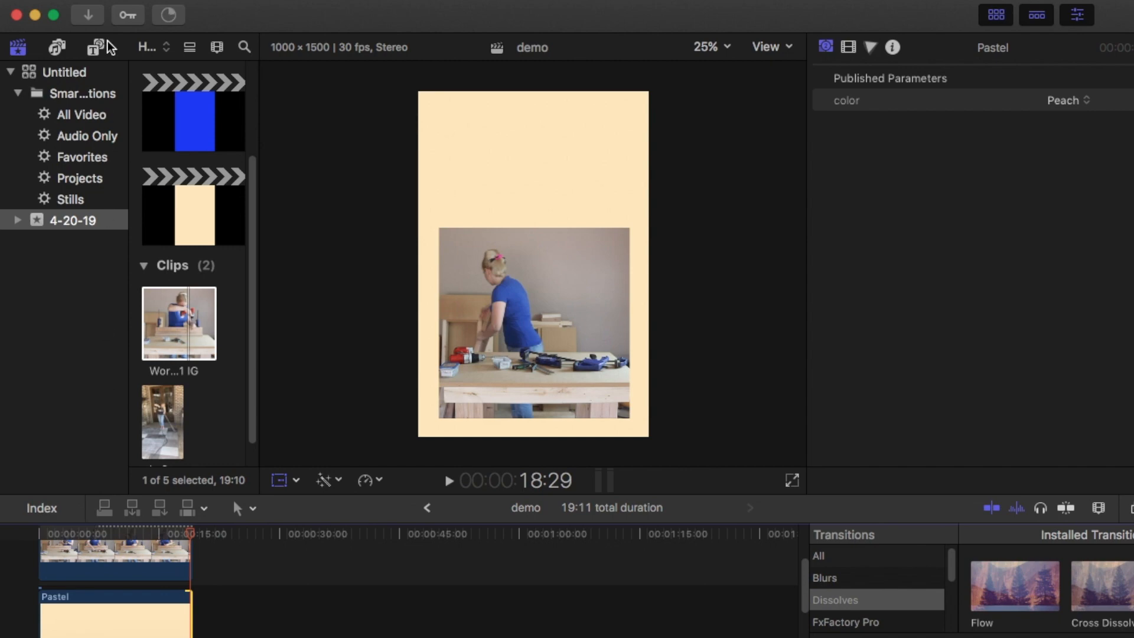
Import logo2.png from the clipping templates folder on the Desktop into the 4-20-19 event.
{"action": "left_click", "coordinate": [88, 22]}
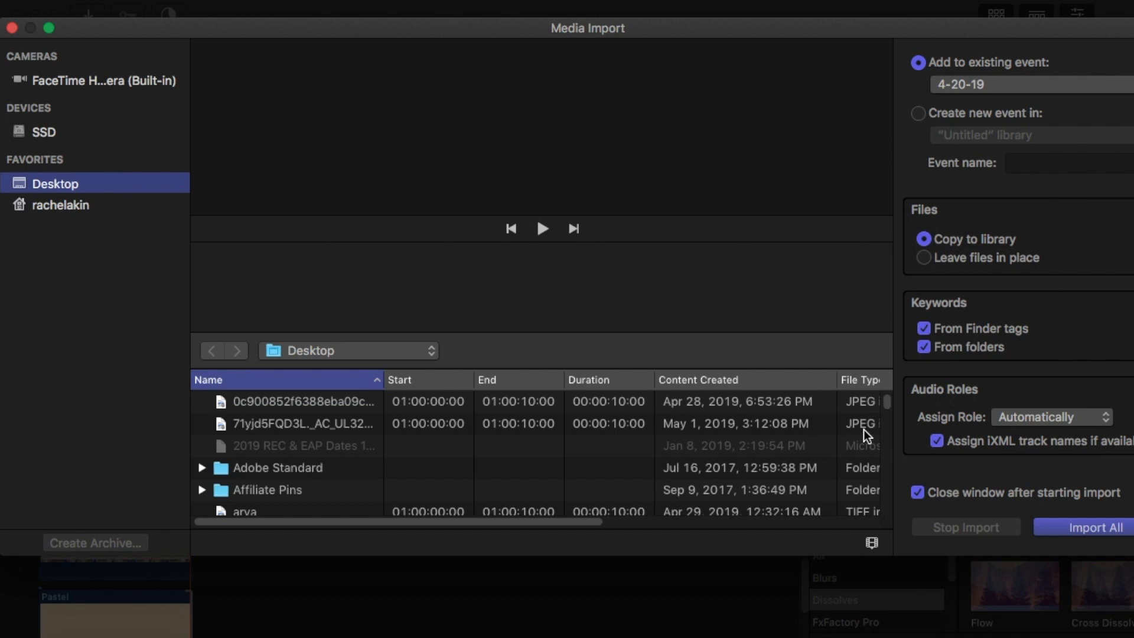
{"action": "left_click_drag", "start_coordinate": [891, 403], "coordinate": [891, 427]}
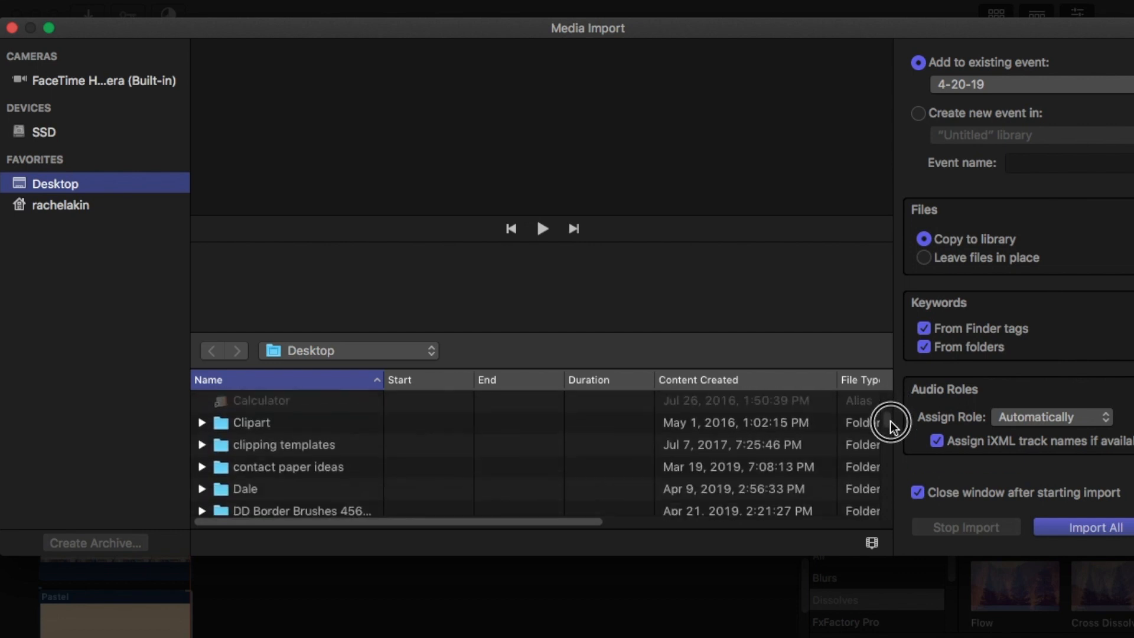
{"action": "left_click", "coordinate": [202, 445]}
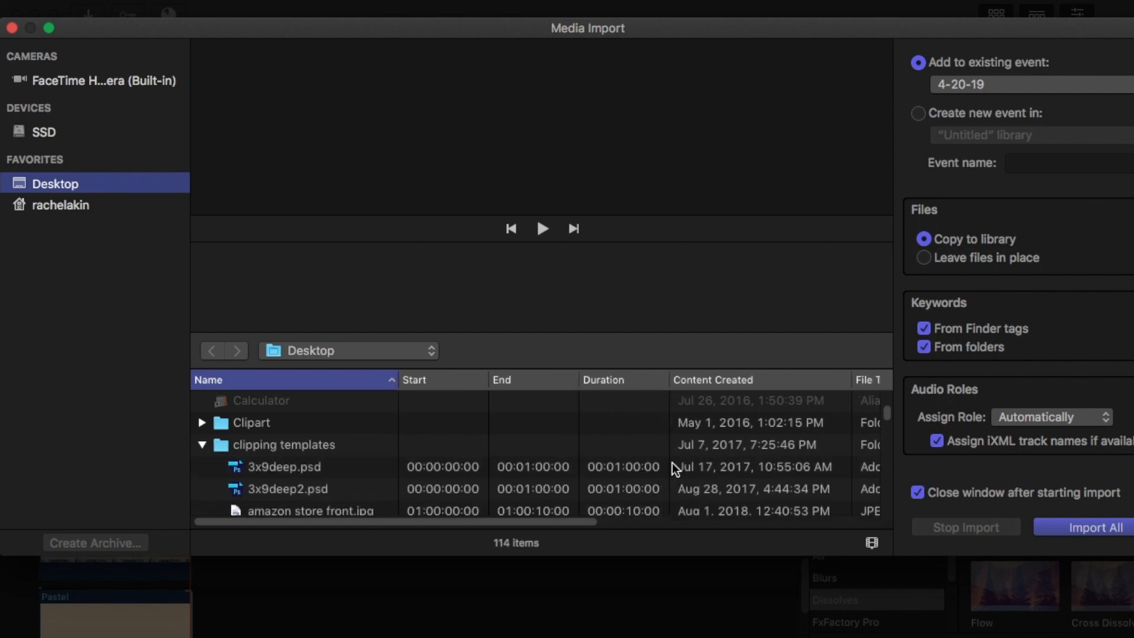
{"action": "left_click_drag", "start_coordinate": [888, 413], "coordinate": [888, 420]}
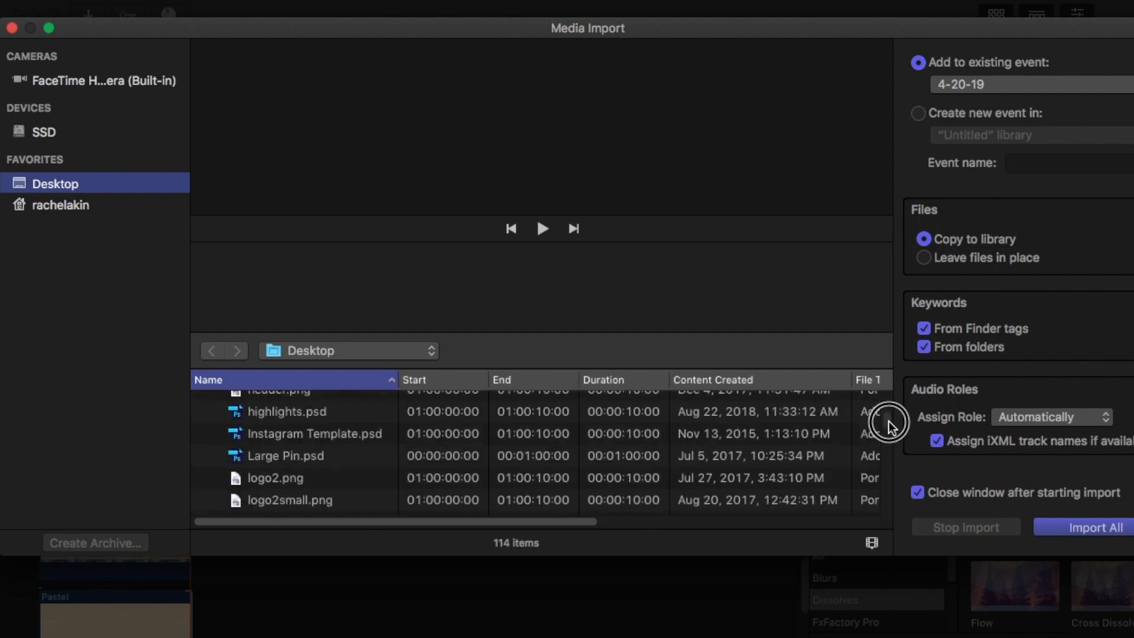
{"action": "left_click", "coordinate": [290, 482]}
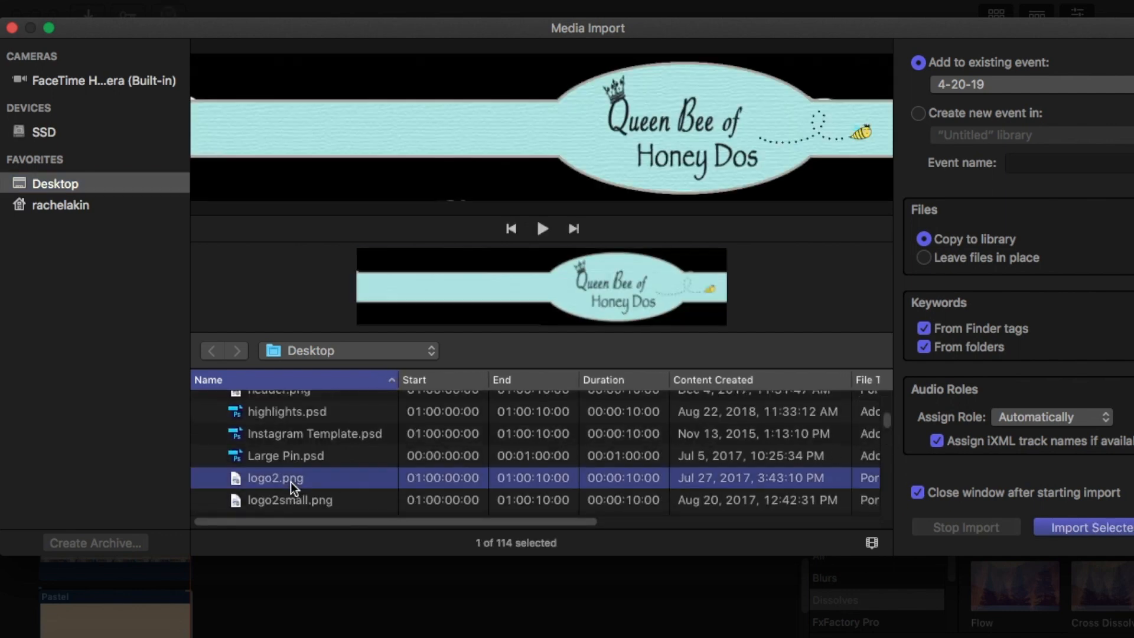
{"action": "left_click", "coordinate": [1051, 527]}
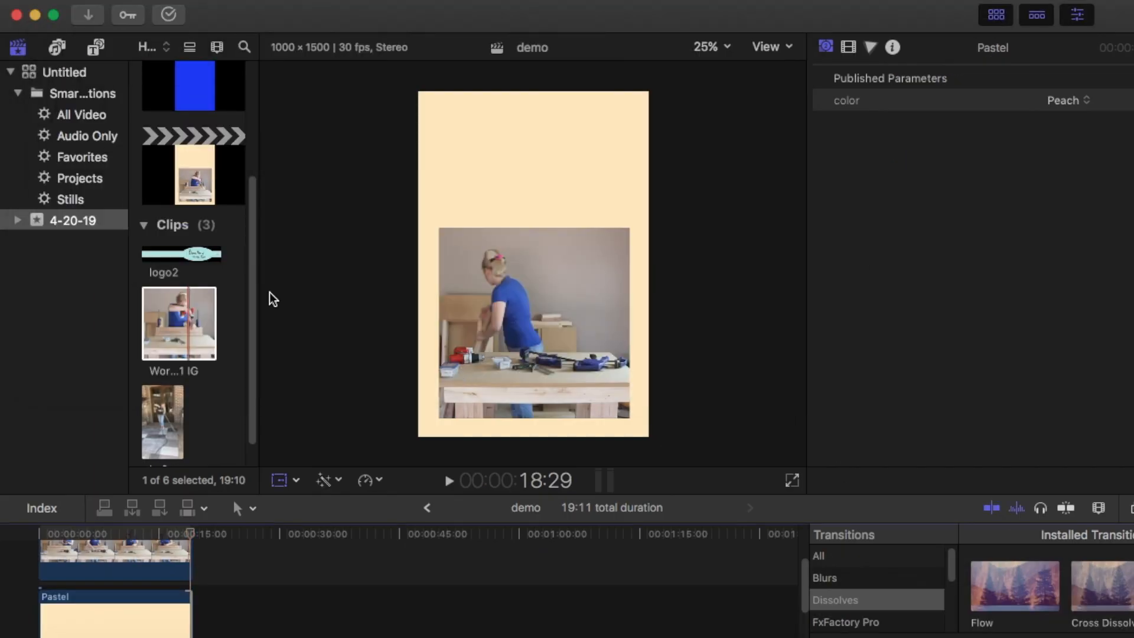
Add the logo2 image to the timeline as a layer above the workbench clip.
{"action": "left_click", "coordinate": [196, 255]}
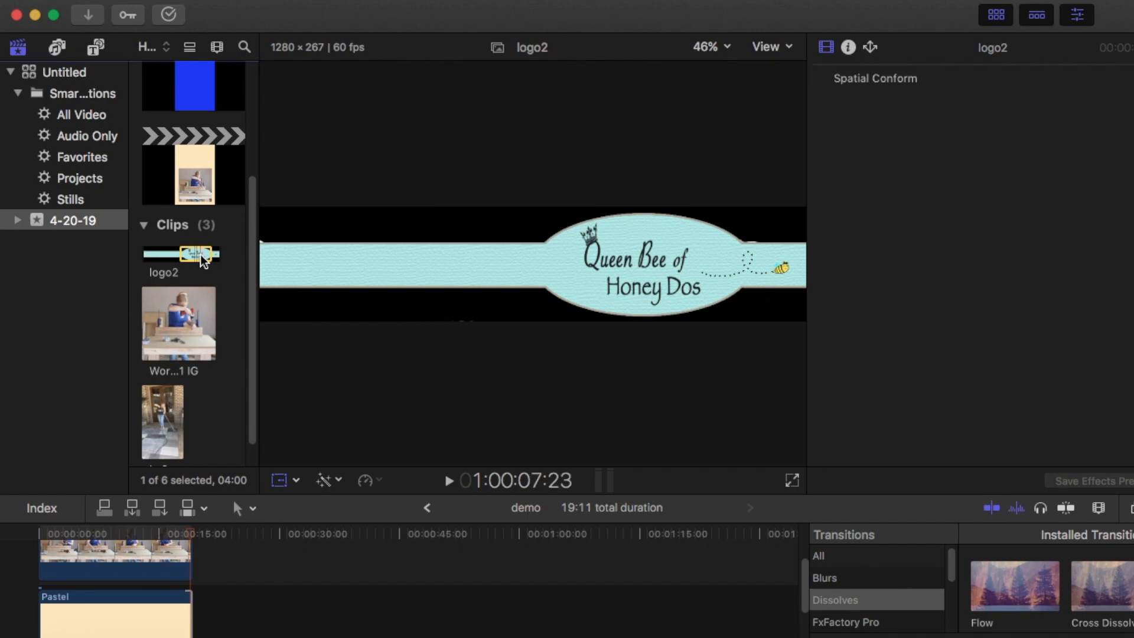
{"action": "left_click", "coordinate": [116, 521]}
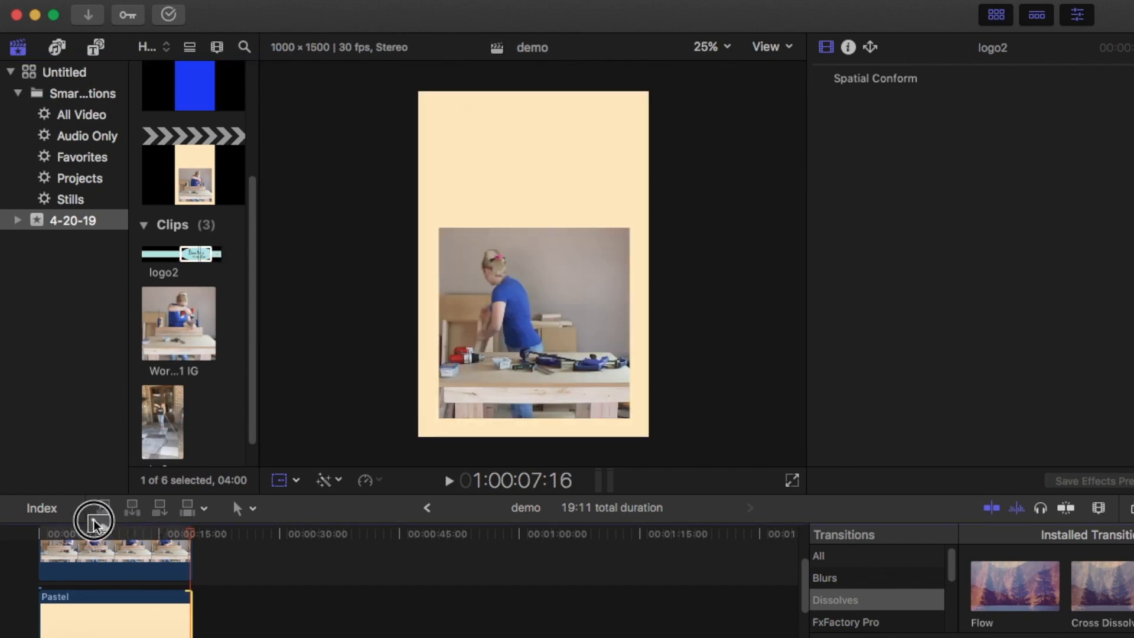
{"action": "left_click_drag", "start_coordinate": [806, 600], "coordinate": [806, 593]}
{"action": "left_click_drag", "start_coordinate": [193, 254], "coordinate": [40, 555]}
Extend the logo2 clip to about 18:23 and move the logo to the top of the frame, about Y 635 px.
{"action": "left_click_drag", "start_coordinate": [129, 556], "coordinate": [170, 550]}
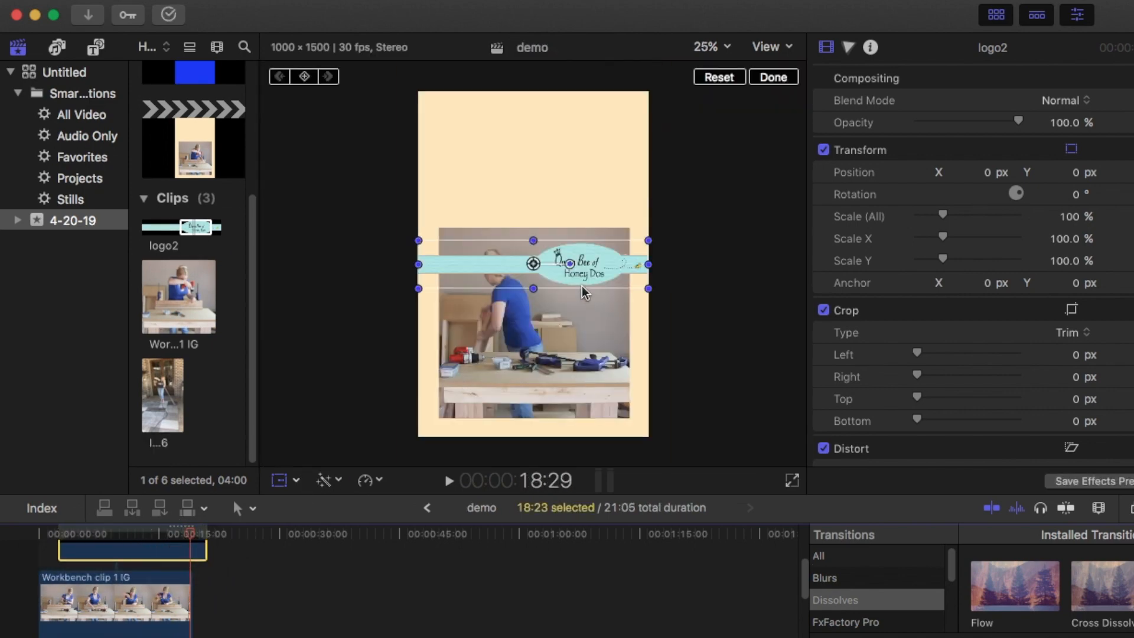
{"action": "left_click_drag", "start_coordinate": [582, 289], "coordinate": [582, 143]}
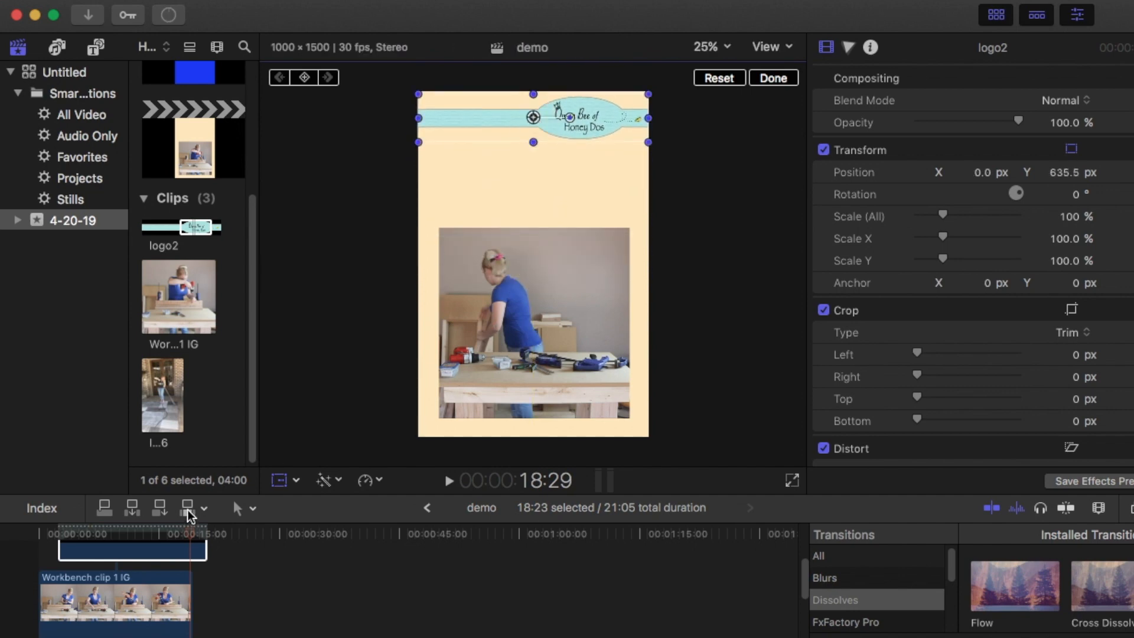
Move the logo2 clip earlier in the timeline so it starts together with the workbench clip.
{"action": "left_click_drag", "start_coordinate": [177, 549], "coordinate": [85, 553]}
{"action": "scroll", "coordinate": [808, 586], "scroll_direction": "up", "scroll_amount": 2}
{"action": "left_click_drag", "start_coordinate": [177, 526], "coordinate": [190, 564]}
Extend the end of the logo2 clip so it finishes together with the workbench clip, at about 19:11.
{"action": "left_click", "coordinate": [242, 508]}
{"action": "left_click", "coordinate": [254, 633]}
{"action": "left_click", "coordinate": [218, 606]}
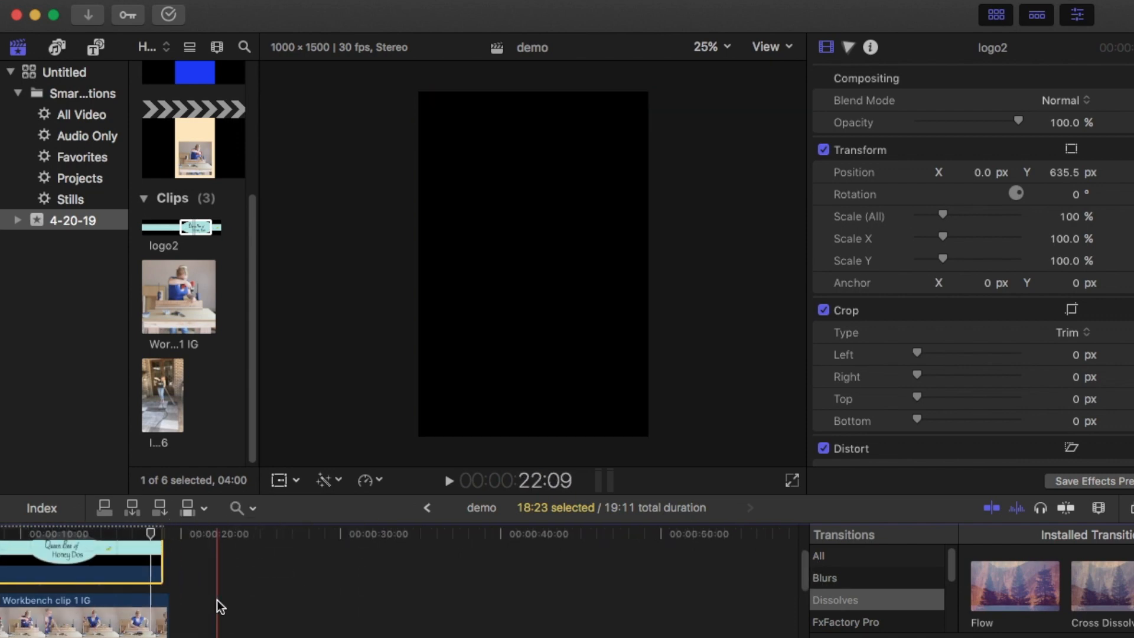
{"action": "left_click", "coordinate": [152, 576]}
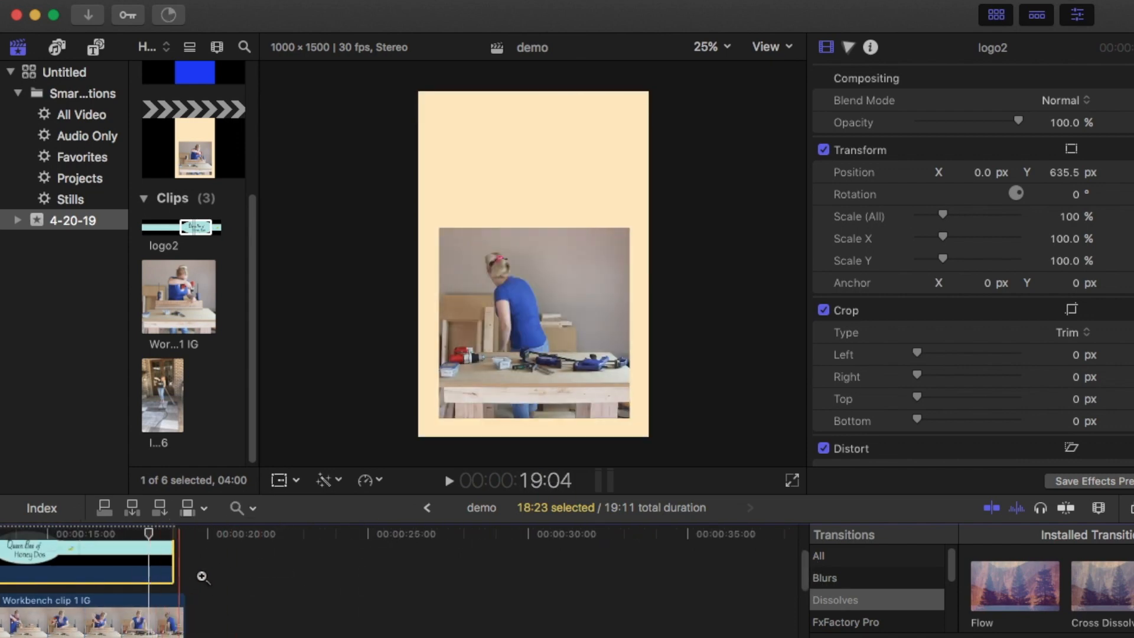
{"action": "left_click", "coordinate": [157, 572]}
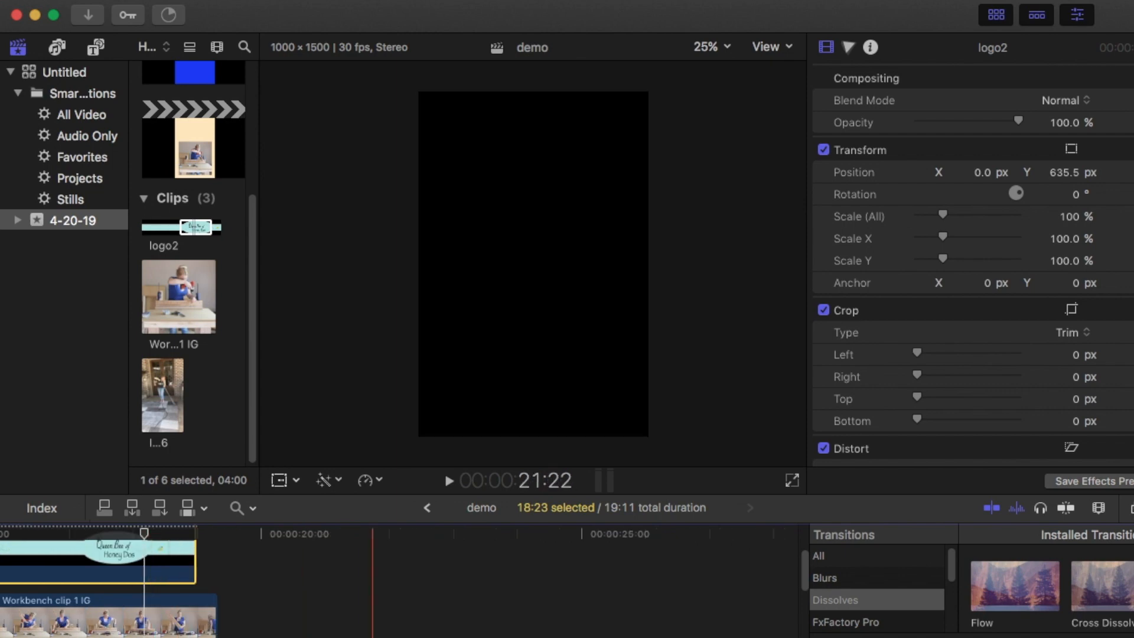
{"action": "scroll", "coordinate": [487, 626], "scroll_direction": "left", "scroll_amount": 5}
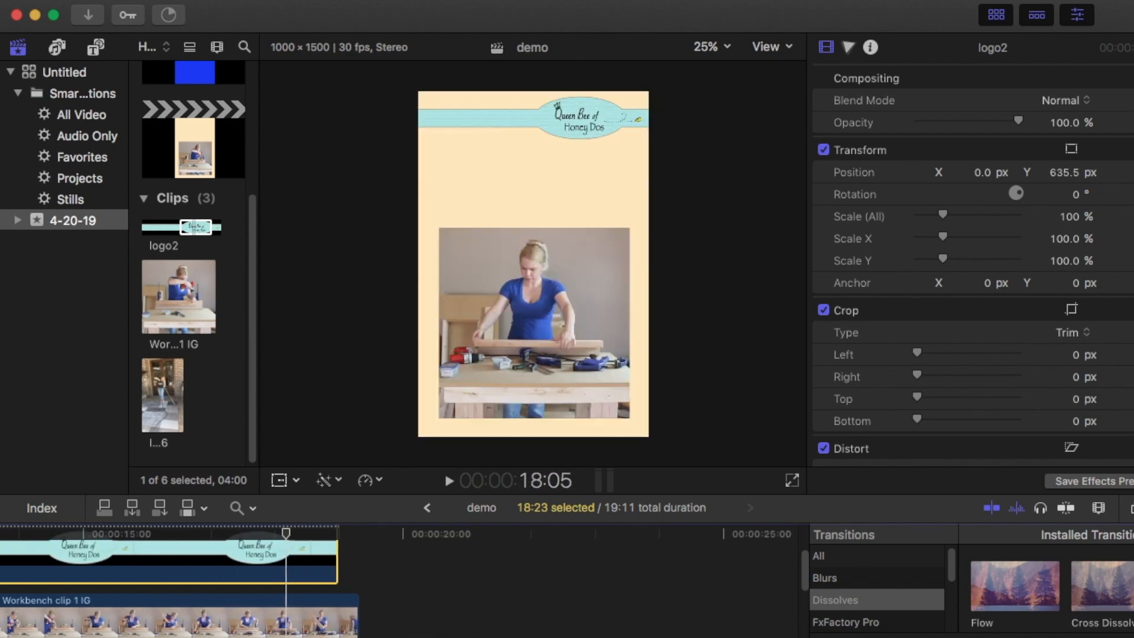
{"action": "left_click", "coordinate": [237, 506]}
{"action": "left_click", "coordinate": [259, 529]}
{"action": "left_click_drag", "start_coordinate": [337, 562], "coordinate": [355, 563]}
{"action": "left_click_drag", "start_coordinate": [289, 533], "coordinate": [359, 557]}
Add a Basic Title from the Bumper/Opener titles as a layer above logo2 and align it with the project's start.
{"action": "left_click_drag", "start_coordinate": [808, 596], "coordinate": [801, 569]}
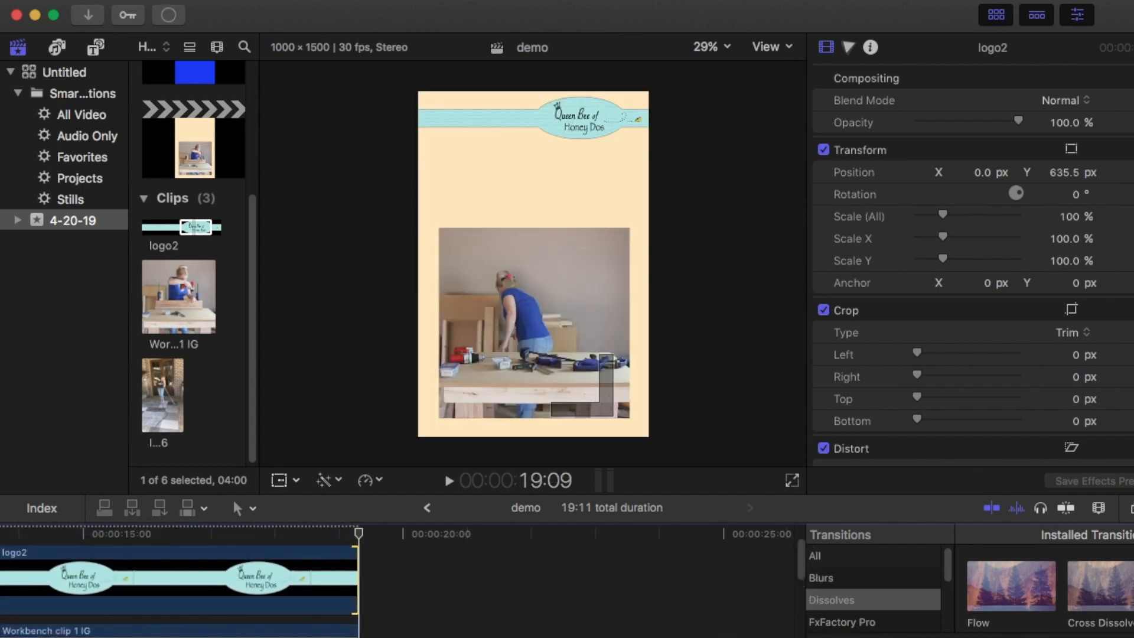
{"action": "left_click_drag", "start_coordinate": [509, 637], "coordinate": [308, 637]}
{"action": "left_click_drag", "start_coordinate": [801, 565], "coordinate": [800, 480]}
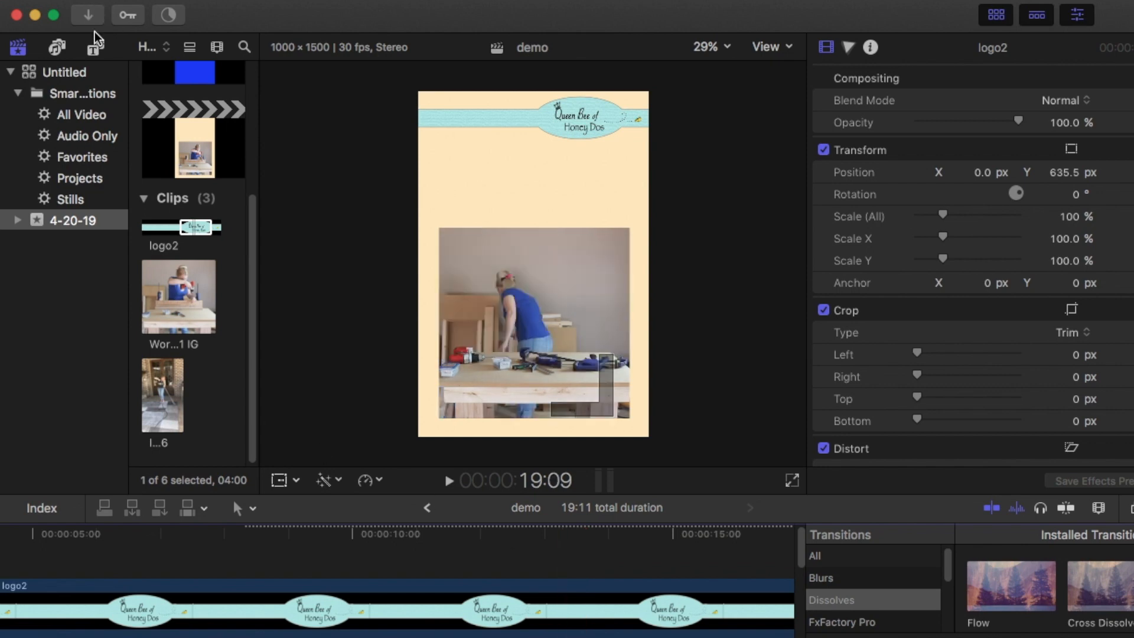
{"action": "left_click", "coordinate": [98, 48]}
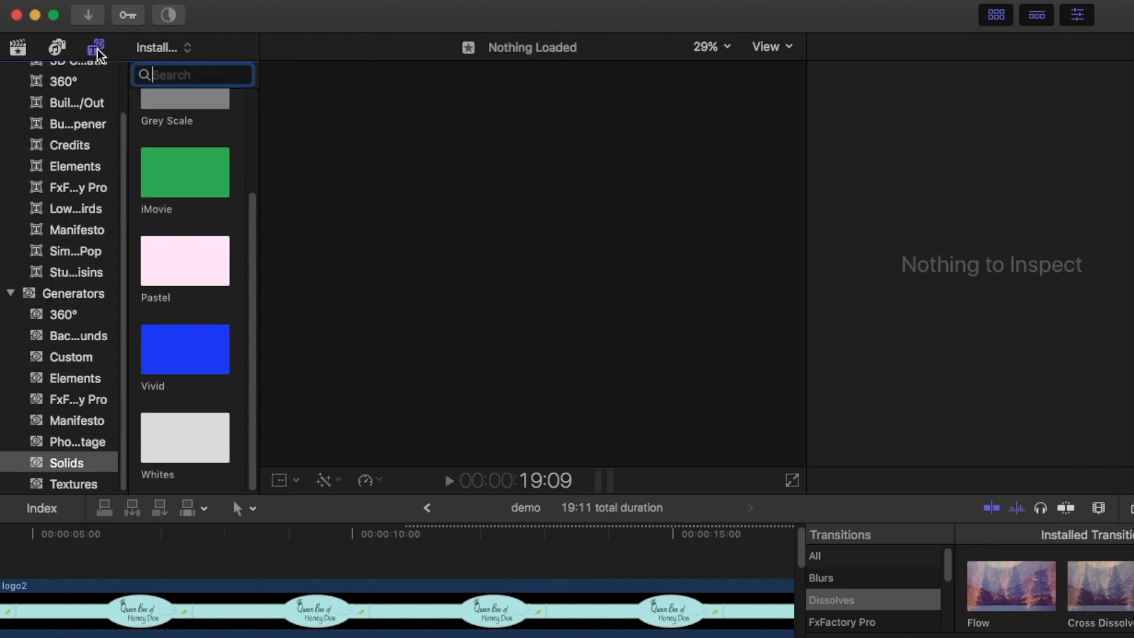
{"action": "left_click_drag", "start_coordinate": [124, 278], "coordinate": [108, 185]}
{"action": "left_click", "coordinate": [108, 184]}
{"action": "left_click", "coordinate": [174, 249]}
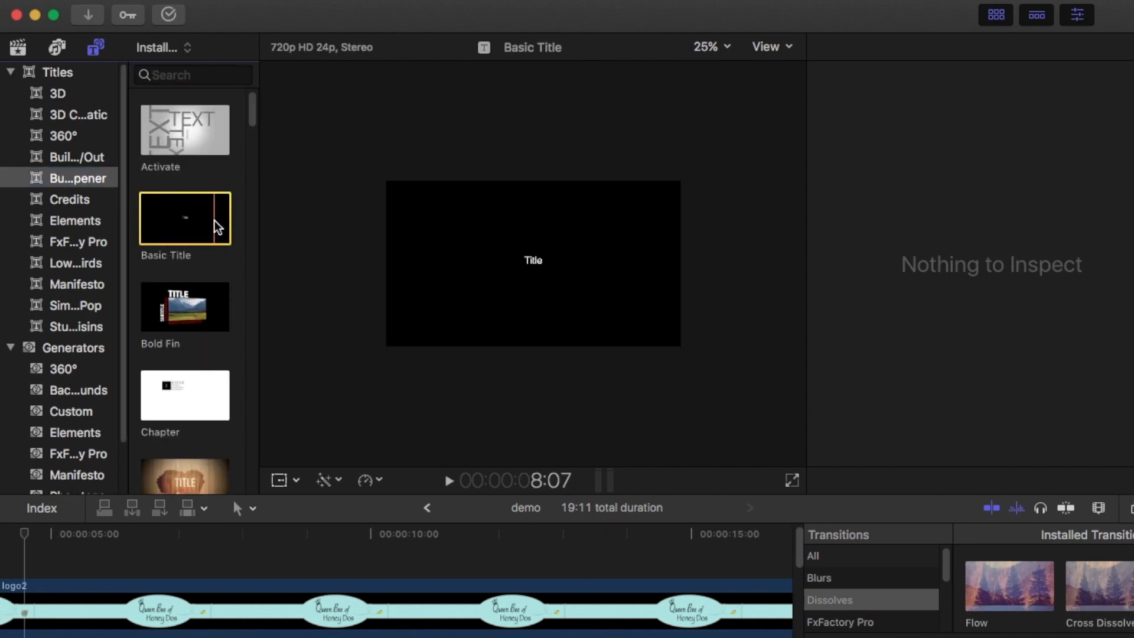
{"action": "left_click_drag", "start_coordinate": [189, 219], "coordinate": [2, 562]}
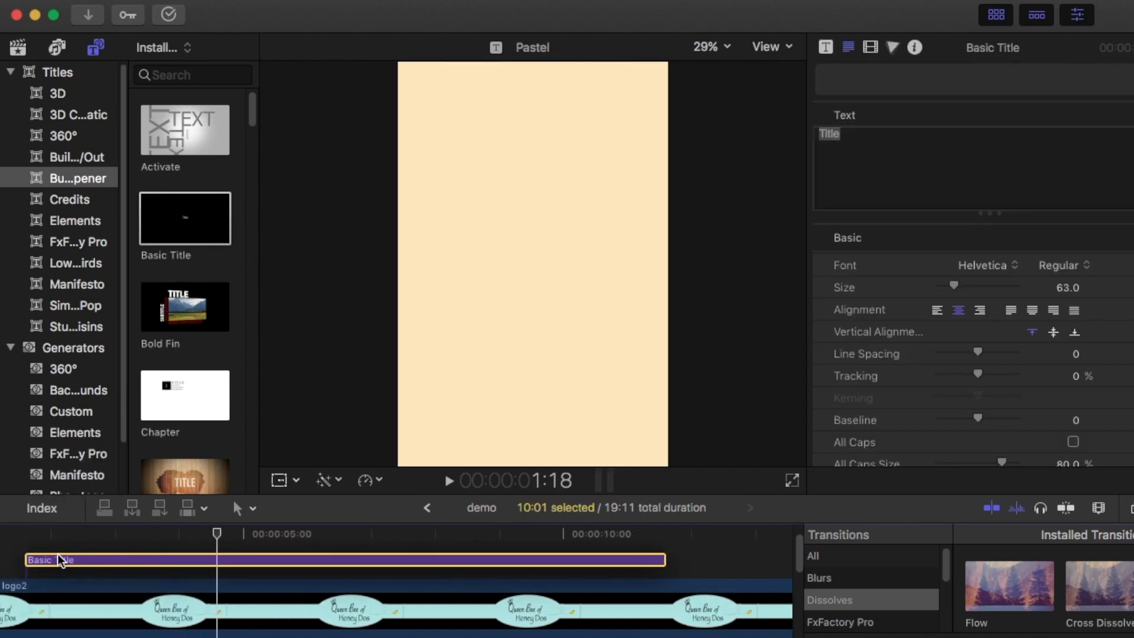
{"action": "scroll", "coordinate": [66, 563], "scroll_direction": "left", "scroll_amount": 3}
{"action": "left_click", "coordinate": [83, 562]}
{"action": "left_click_drag", "start_coordinate": [138, 562], "coordinate": [63, 535]}
Move the title text to just below the logo banner and enter "How To", "Build a" and "Workbench" on three lines.
{"action": "left_click_drag", "start_coordinate": [535, 263], "coordinate": [483, 159]}
{"action": "type", "text": "How To"}
{"action": "key", "text": "Return"}
{"action": "type", "text": "Bui"}
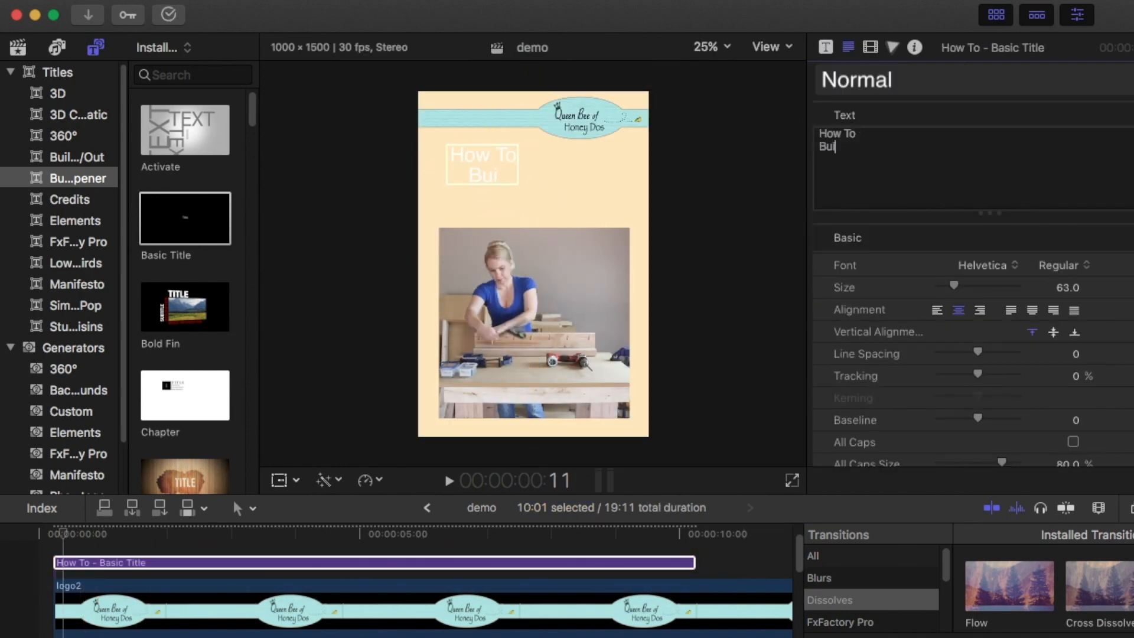
{"action": "type", "text": "ld a"}
{"action": "key", "text": "Return"}
{"action": "type", "text": "Workbench"}
Apply All Caps to the title, set its size to 89 and centre it between the logo and video, about X 10, Y 322 px.
{"action": "left_click", "coordinate": [1073, 441]}
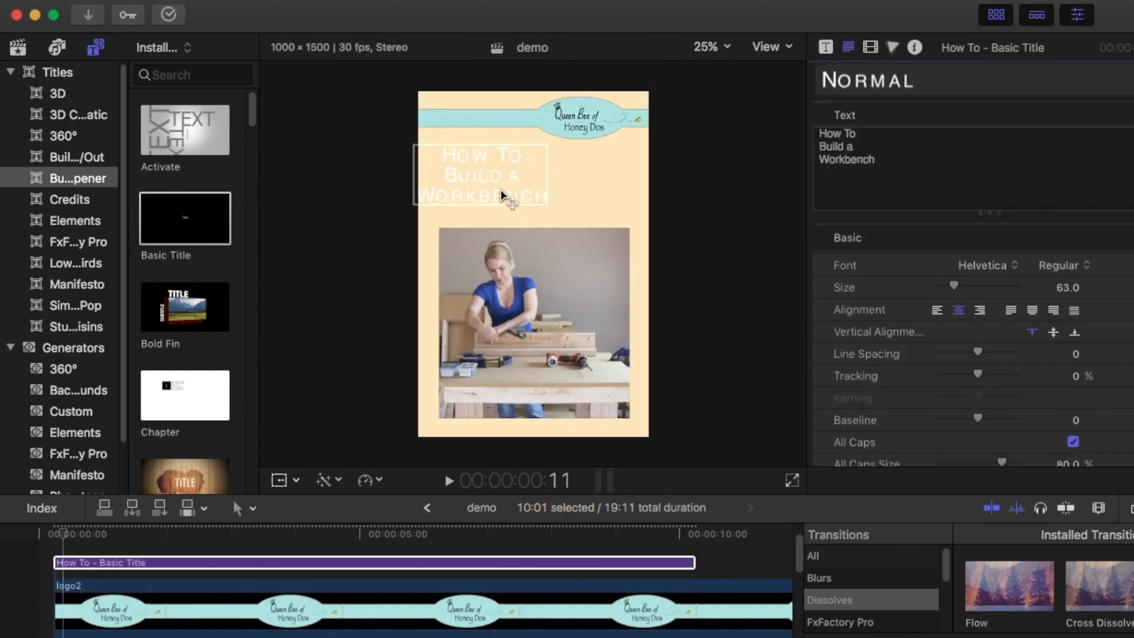
{"action": "left_click_drag", "start_coordinate": [501, 192], "coordinate": [530, 196]}
{"action": "left_click_drag", "start_coordinate": [954, 286], "coordinate": [966, 287]}
{"action": "left_click_drag", "start_coordinate": [519, 188], "coordinate": [542, 186]}
{"action": "left_click_drag", "start_coordinate": [965, 286], "coordinate": [963, 285]}
Set the face color of the title text to black.
{"action": "scroll", "coordinate": [970, 307], "scroll_direction": "down", "scroll_amount": 10}
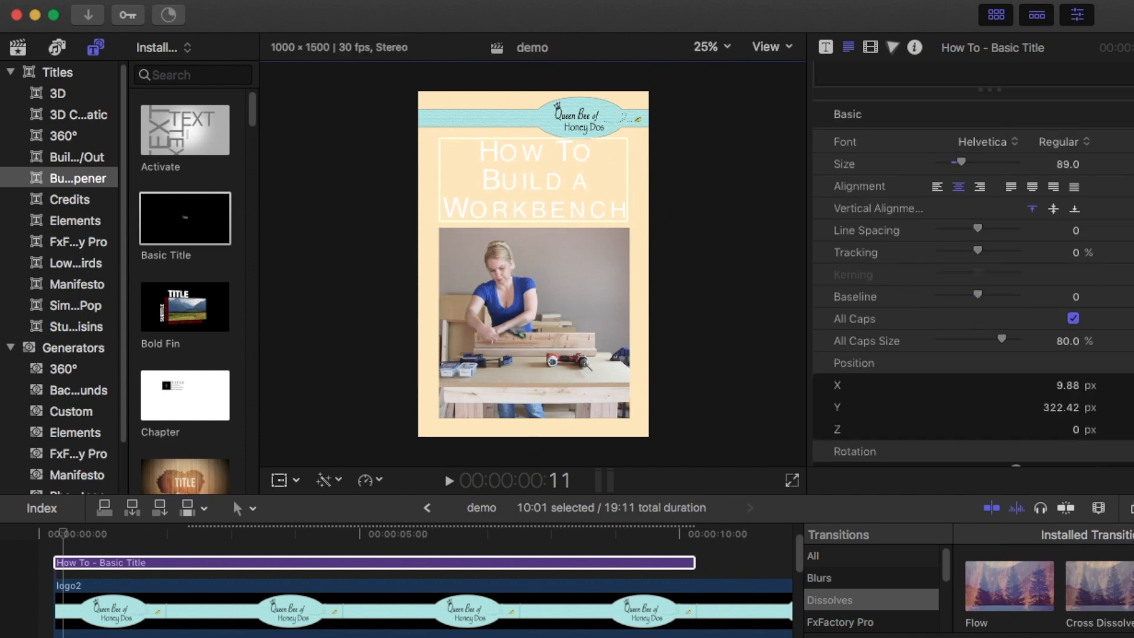
{"action": "left_click", "coordinate": [1089, 329]}
{"action": "left_click", "coordinate": [1114, 537]}
{"action": "scroll", "coordinate": [1054, 437], "scroll_direction": "up", "scroll_amount": 5}
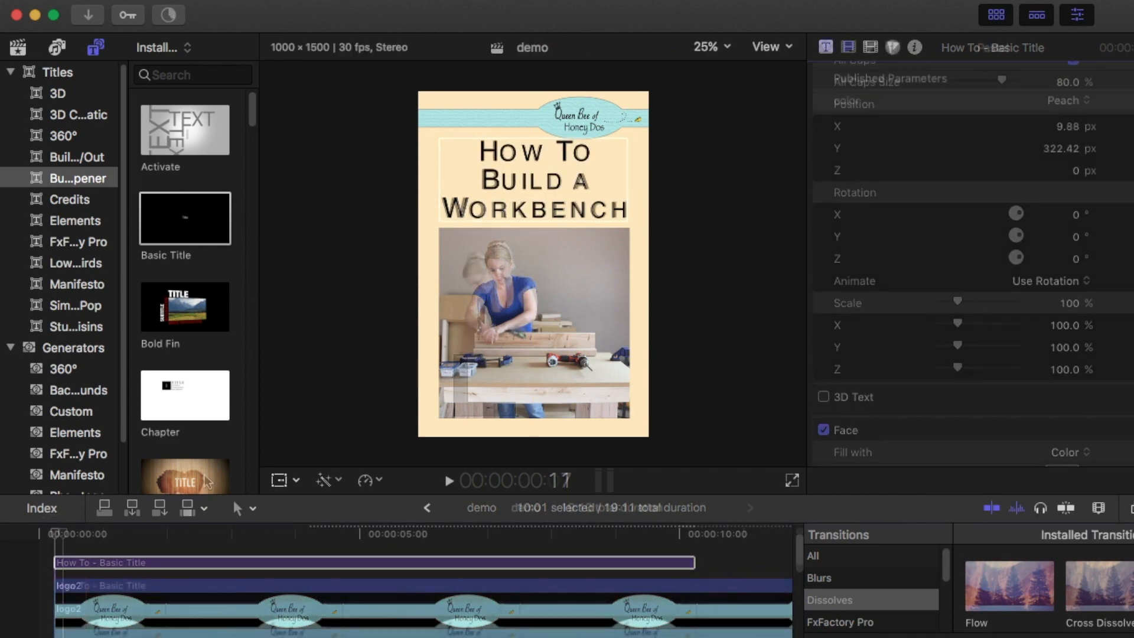
Play the project through to its end to review the finished video pin.
{"action": "key", "text": "space"}
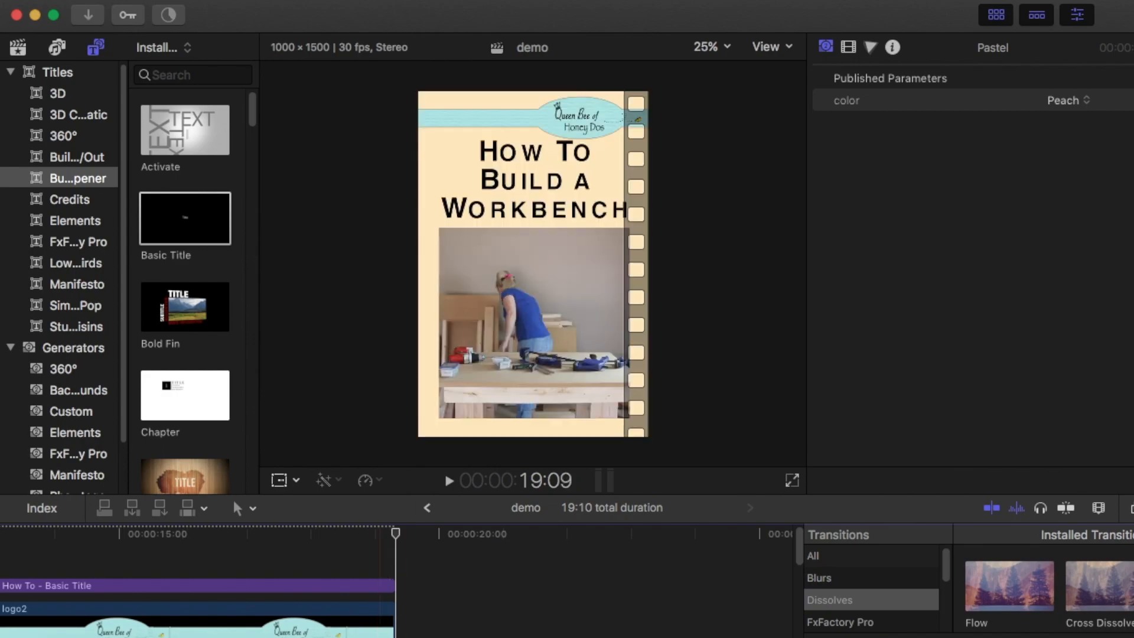
{"action": "scroll", "coordinate": [141, 630], "scroll_direction": "left", "scroll_amount": 10}
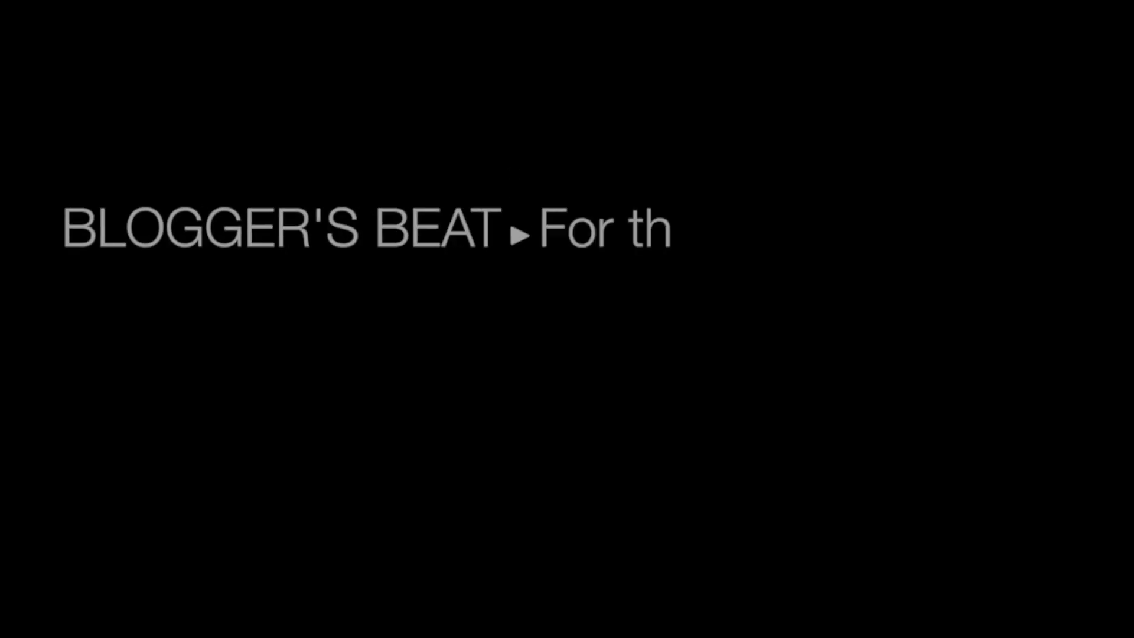